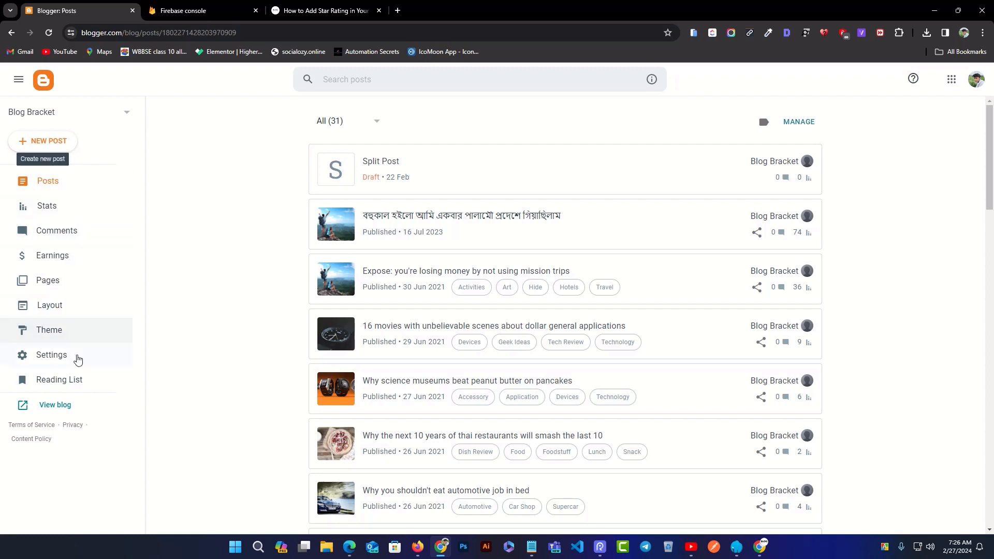
- View the live blog and look through the pinned post and the related post "18 things your boss expects you know about automotive museums"
left_click(54, 406)
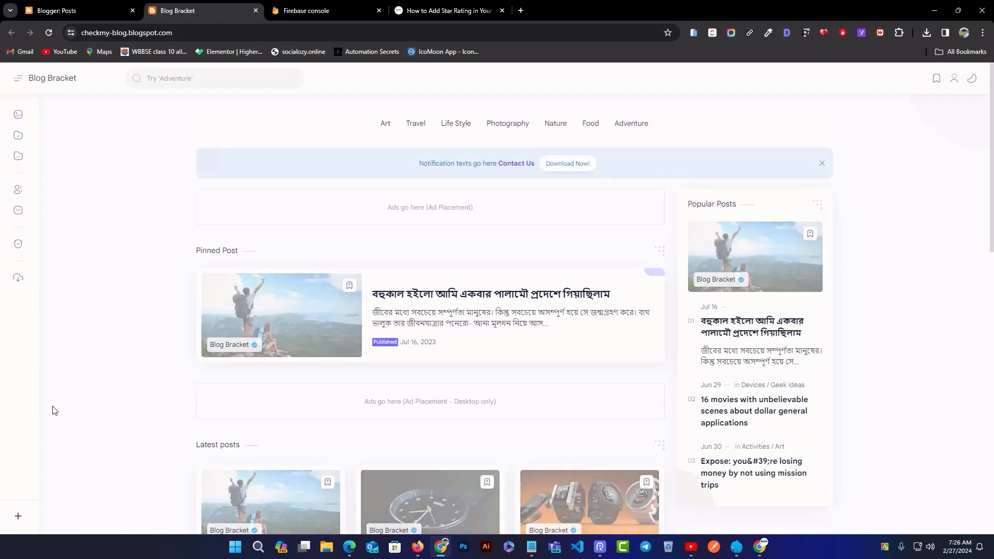
left_click(454, 299)
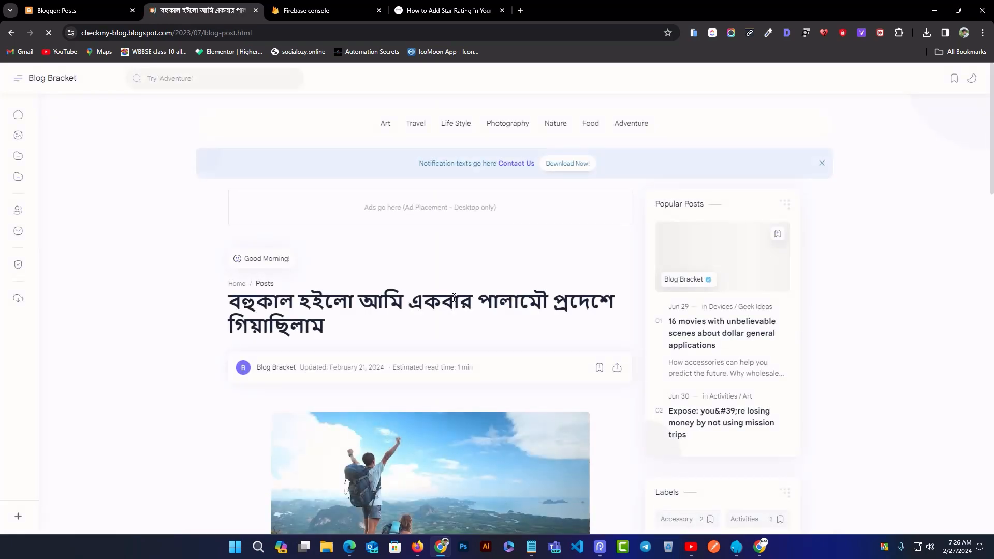
scroll(455, 300, "down", 8)
scroll(455, 301, "down", 10)
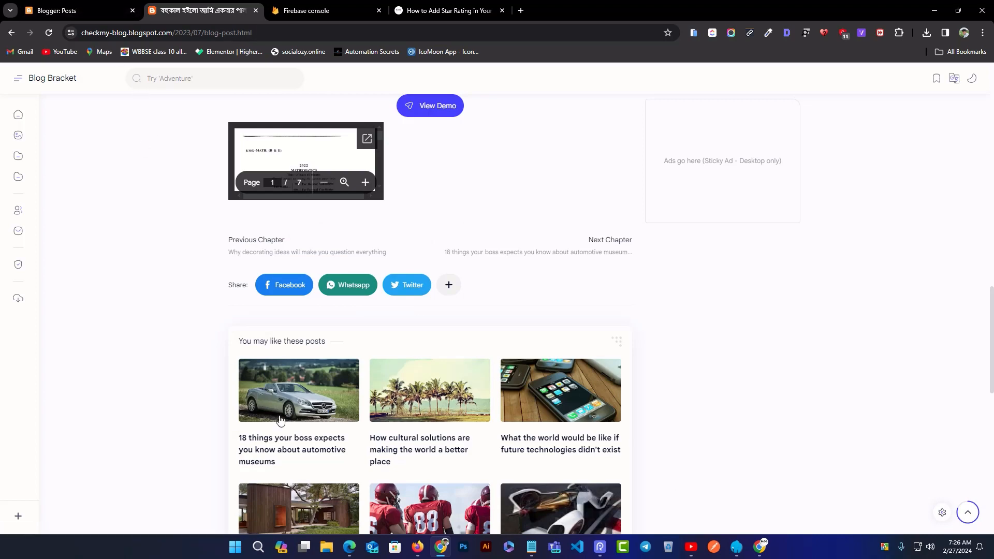
left_click(290, 440)
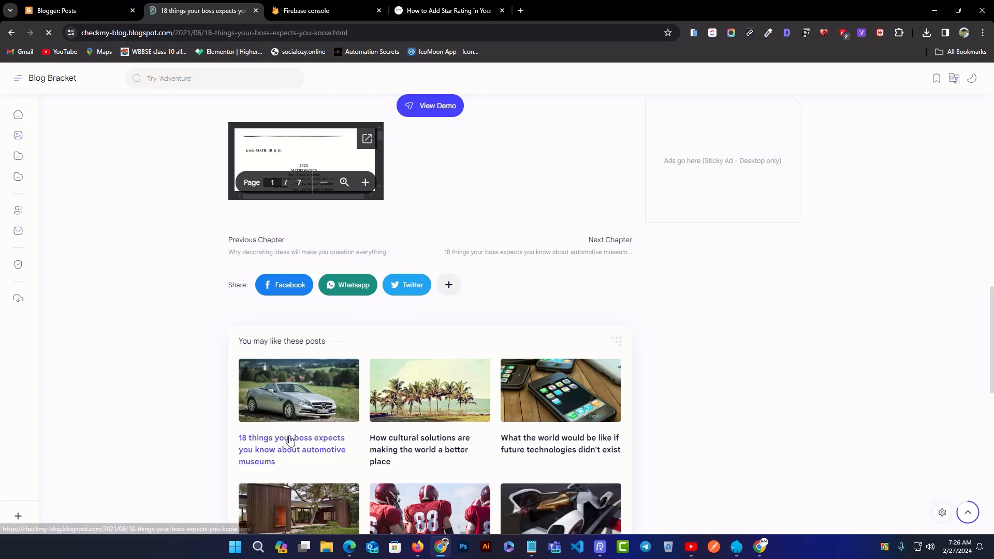
scroll(378, 368, "down", 6)
scroll(376, 365, "down", 20)
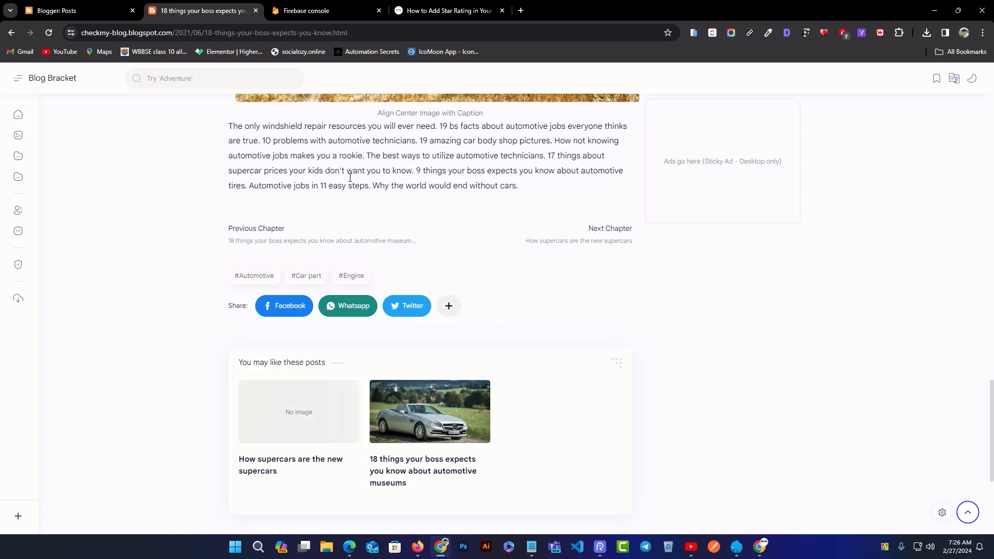
- Look through the "How to Add Star Rating in Your Blog Post" article, covering its Firebase steps and the star rating script
left_click(451, 14)
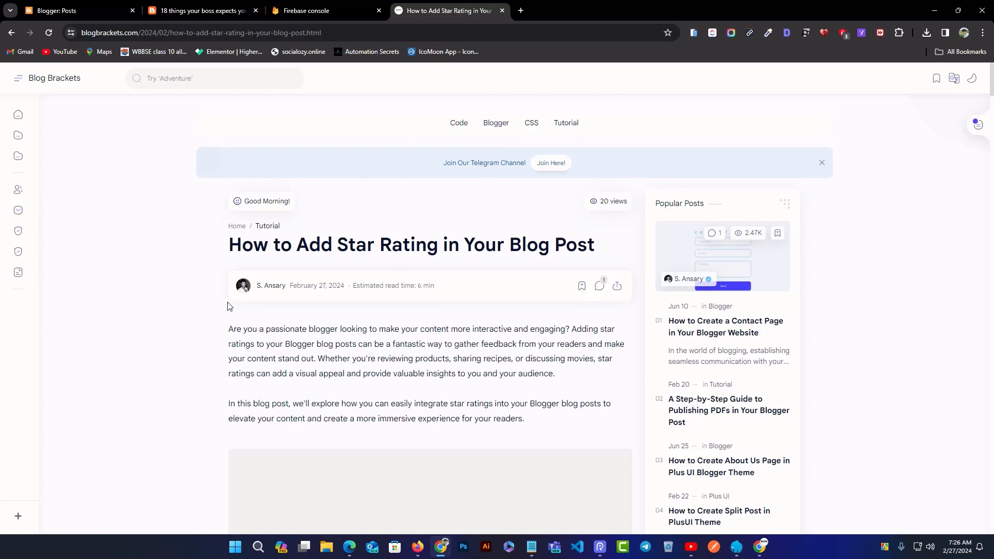
scroll(347, 306, "down", 15)
scroll(347, 306, "down", 20)
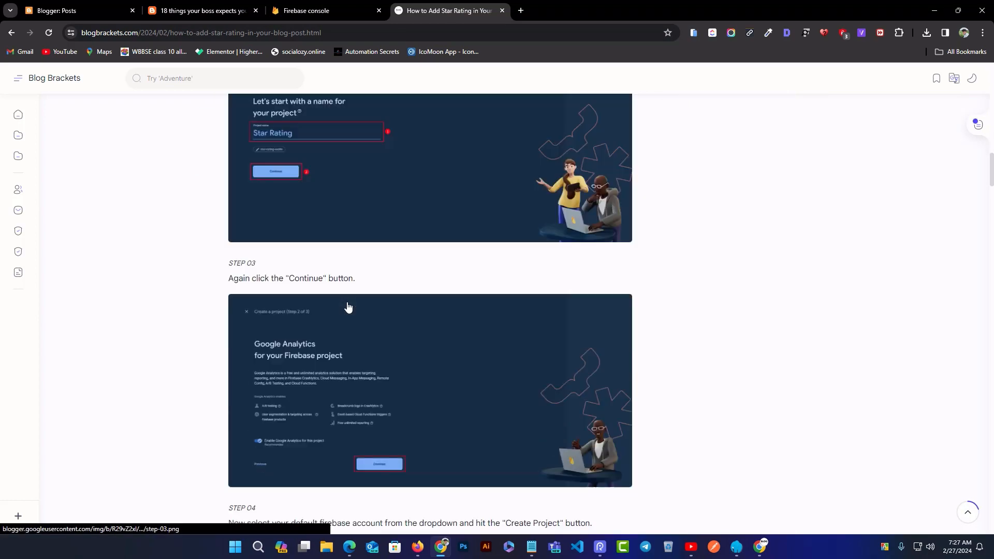
scroll(349, 305, "down", 3)
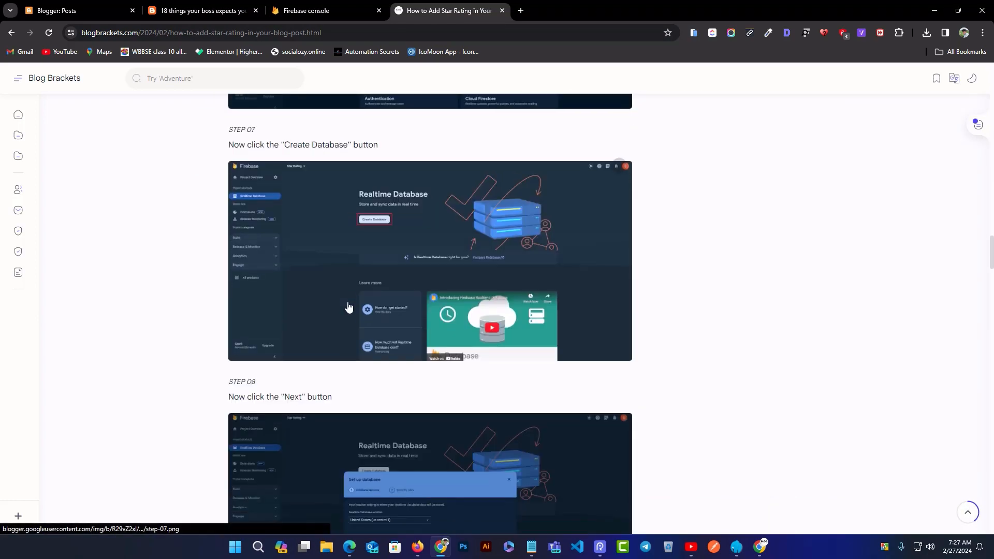
scroll(348, 307, "down", 9)
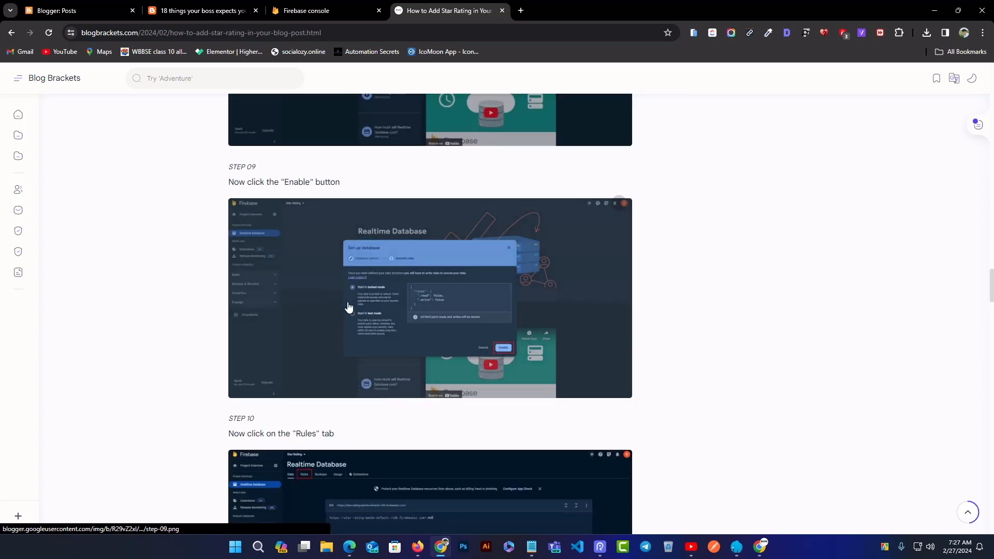
scroll(348, 308, "down", 20)
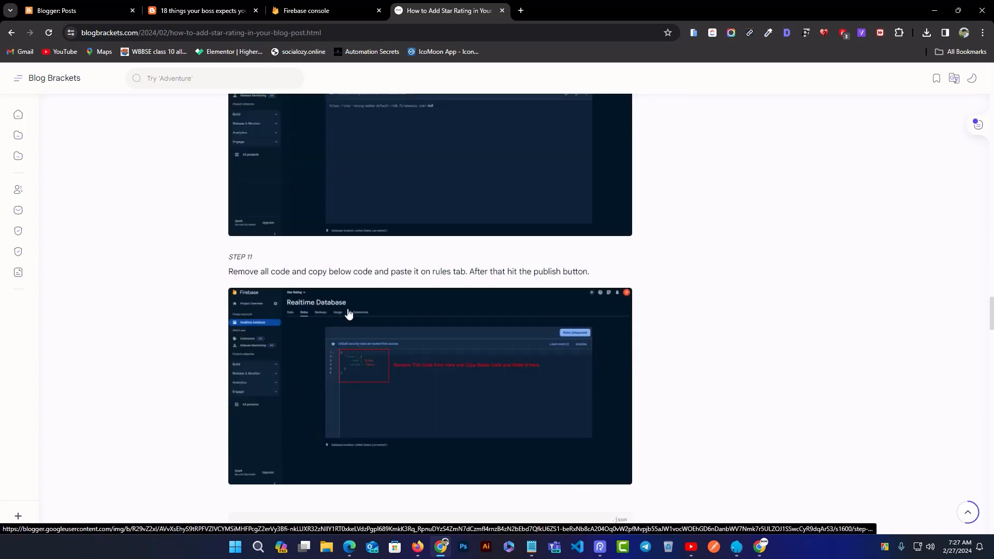
scroll(347, 312, "down", 17)
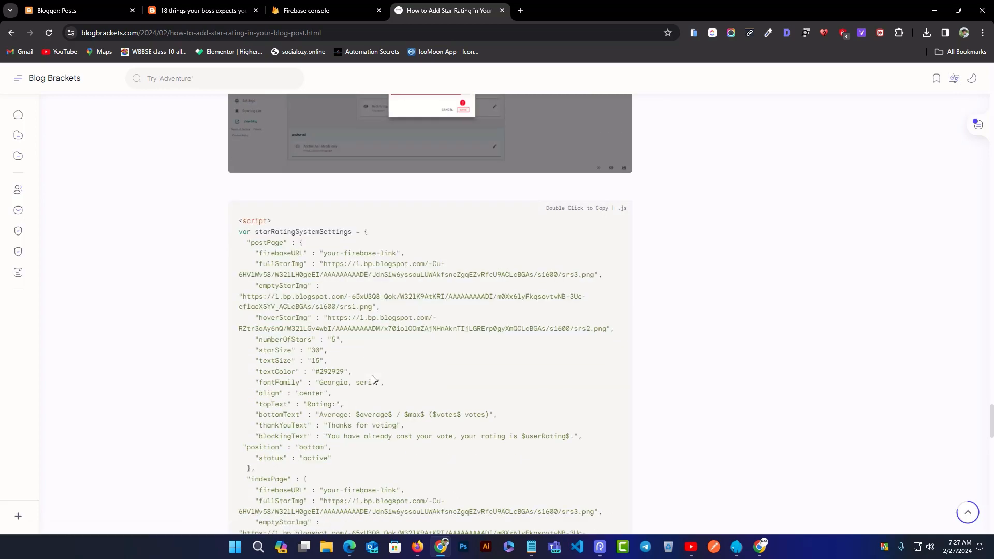
scroll(372, 380, "down", 18)
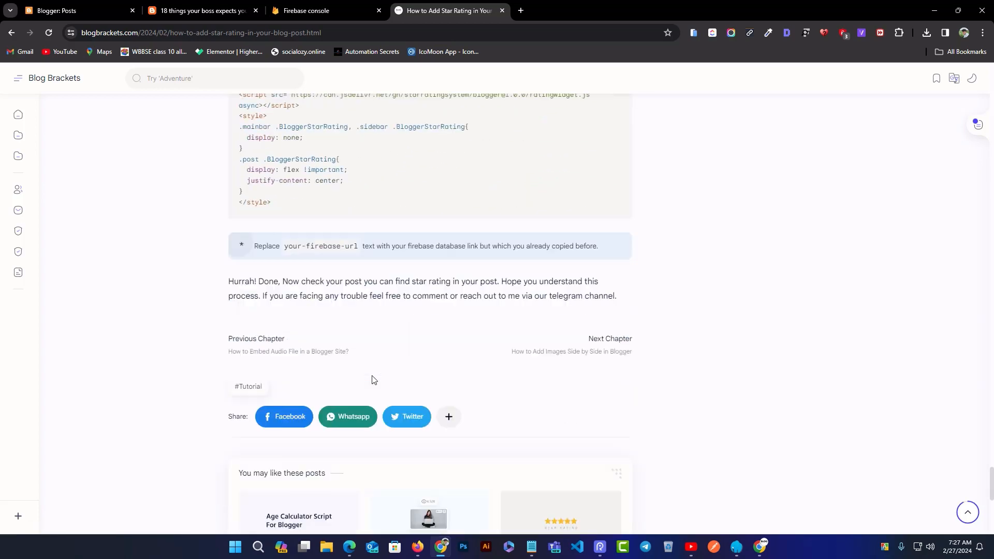
scroll(374, 381, "down", 3)
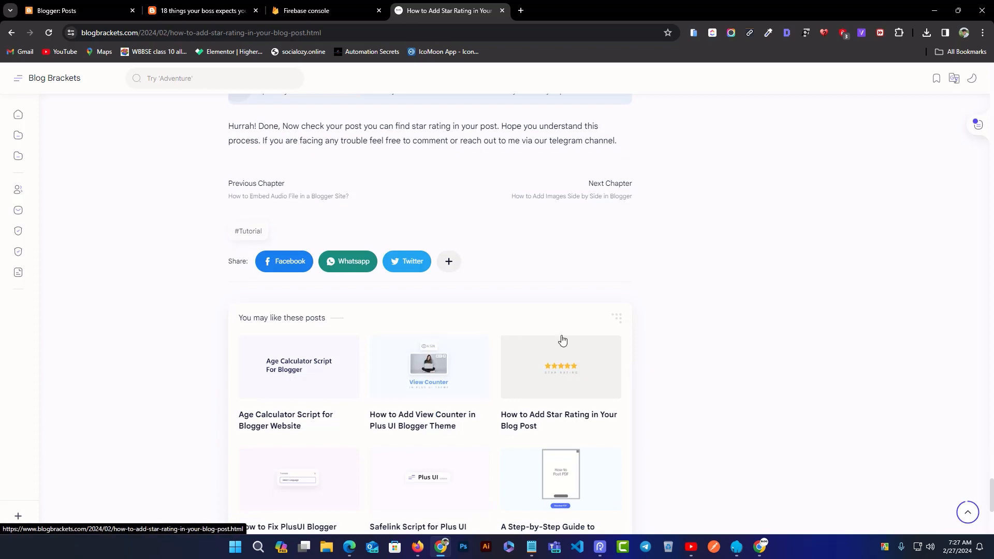
scroll(591, 334, "up", 20)
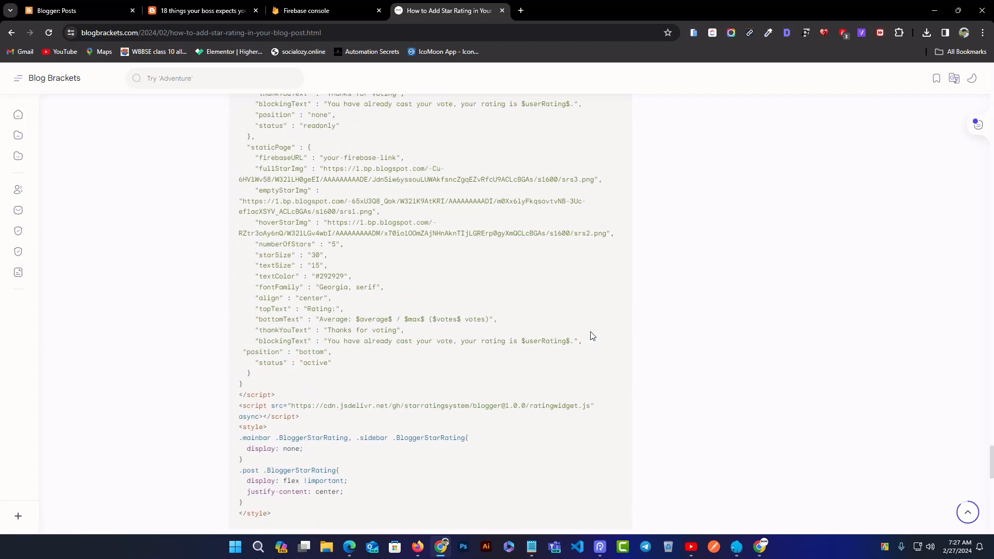
scroll(591, 334, "up", 10)
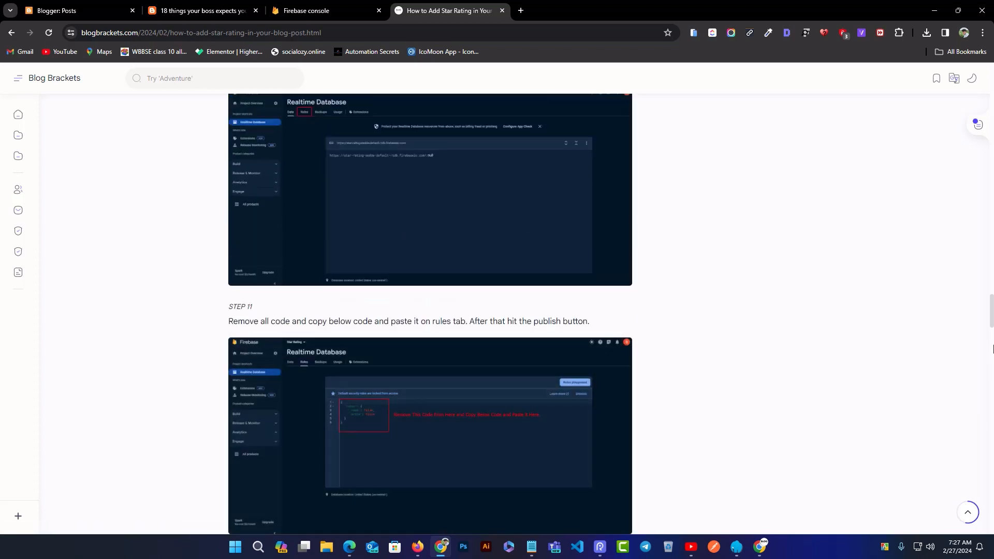
left_click_drag(990, 317, 992, 118)
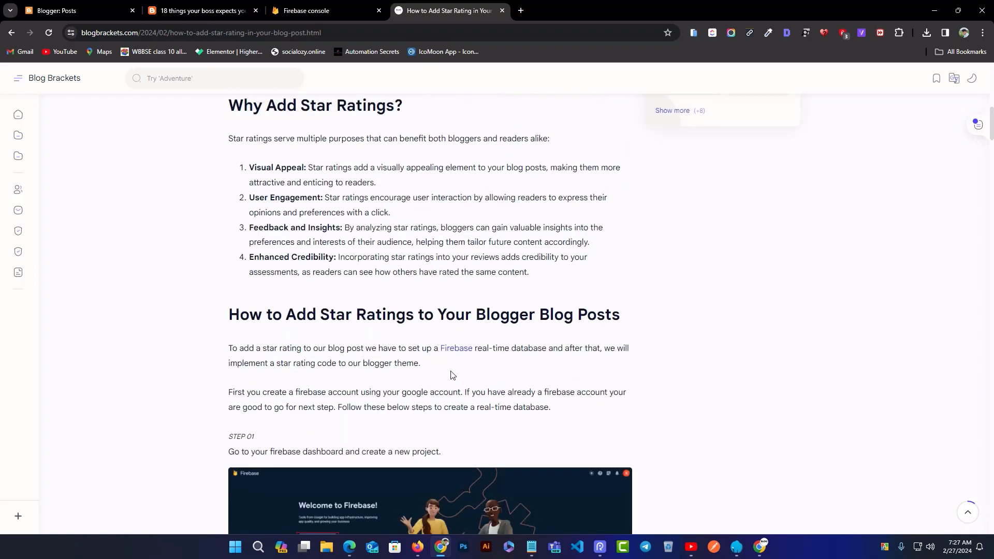
- Examine the enlarged STEP 01 screenshot on creating a Firebase project and compare it with the Firebase console's project list
scroll(332, 320, "down", 5)
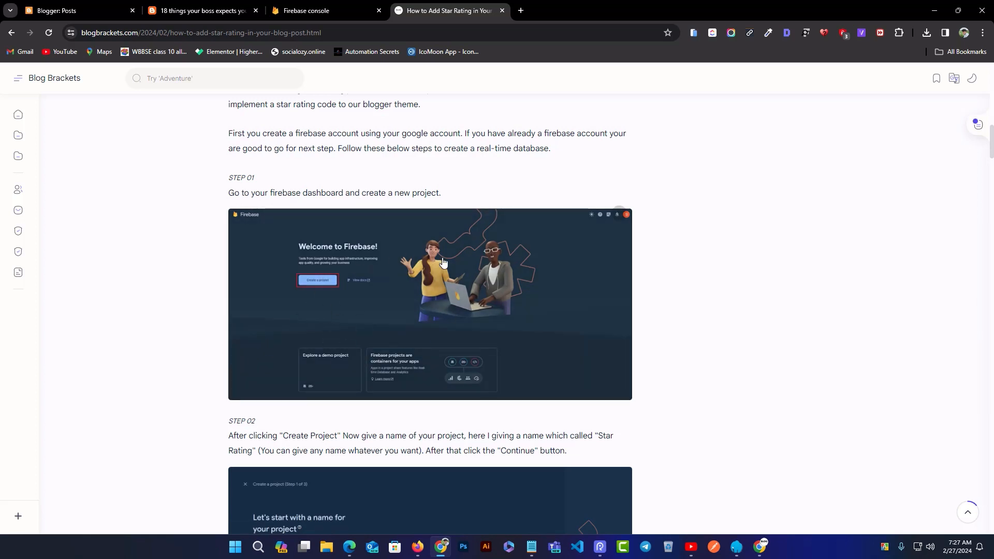
left_click(415, 309)
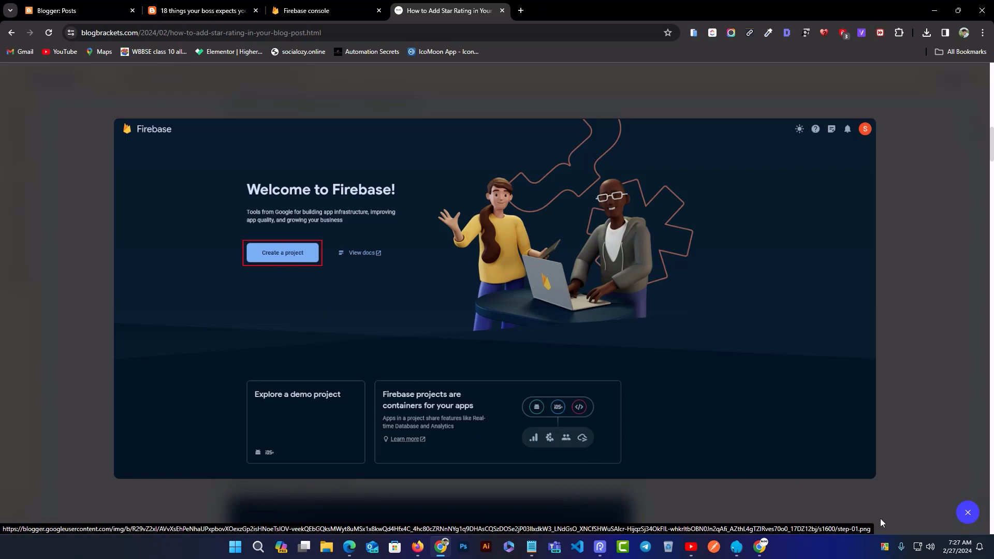
left_click(972, 517)
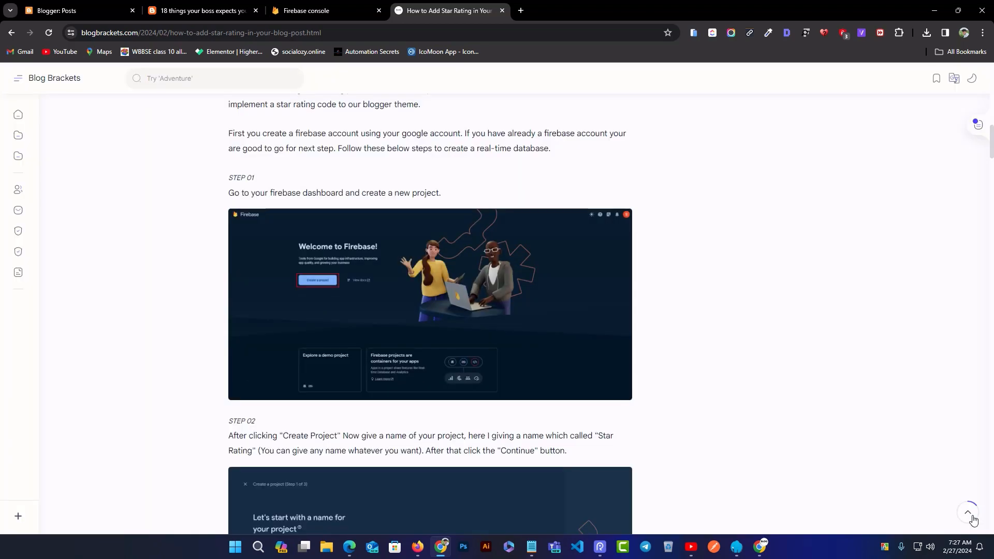
left_click(319, 15)
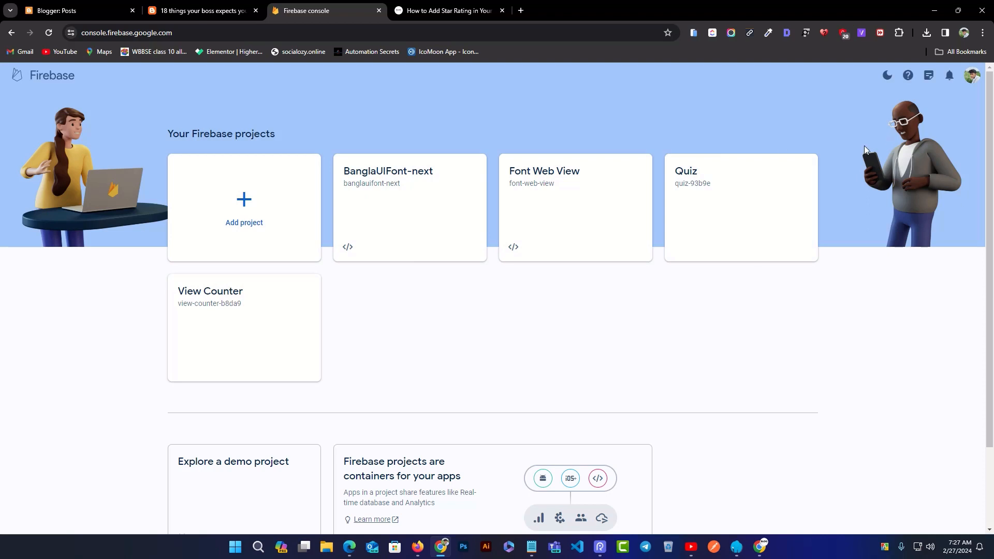
left_click(450, 10)
left_click(426, 283)
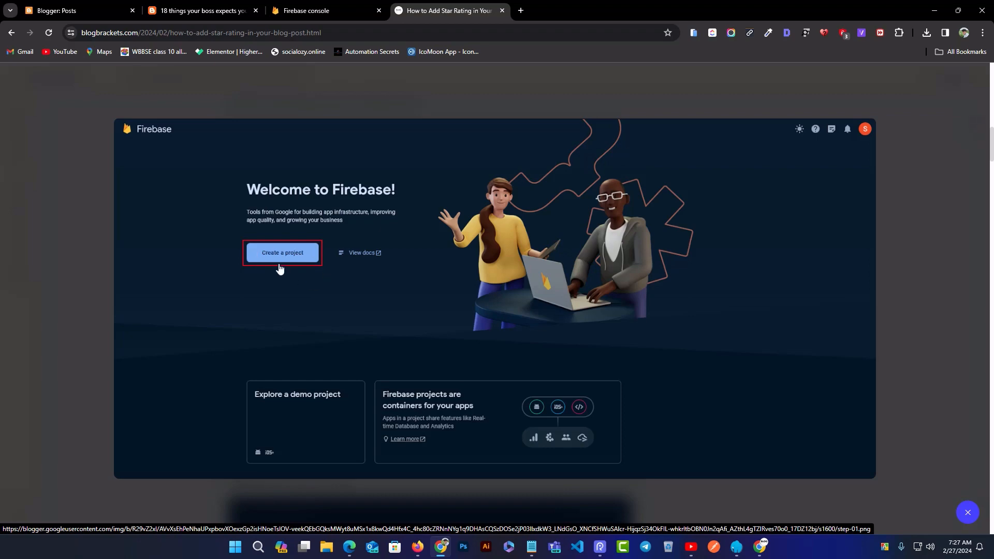
left_click(968, 513)
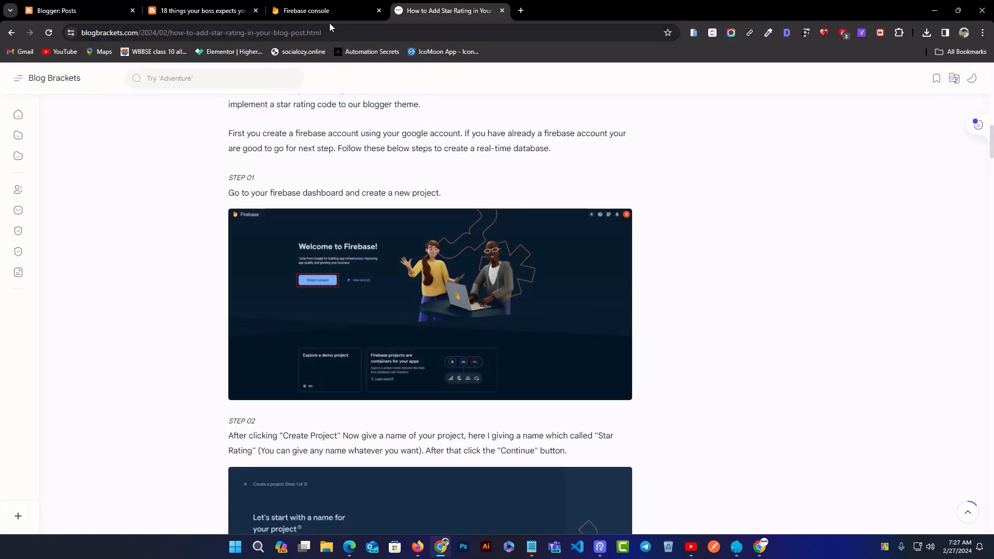
- In the Firebase console, start a new project named "Star Rating" and continue to the Google Analytics stage
left_click(330, 12)
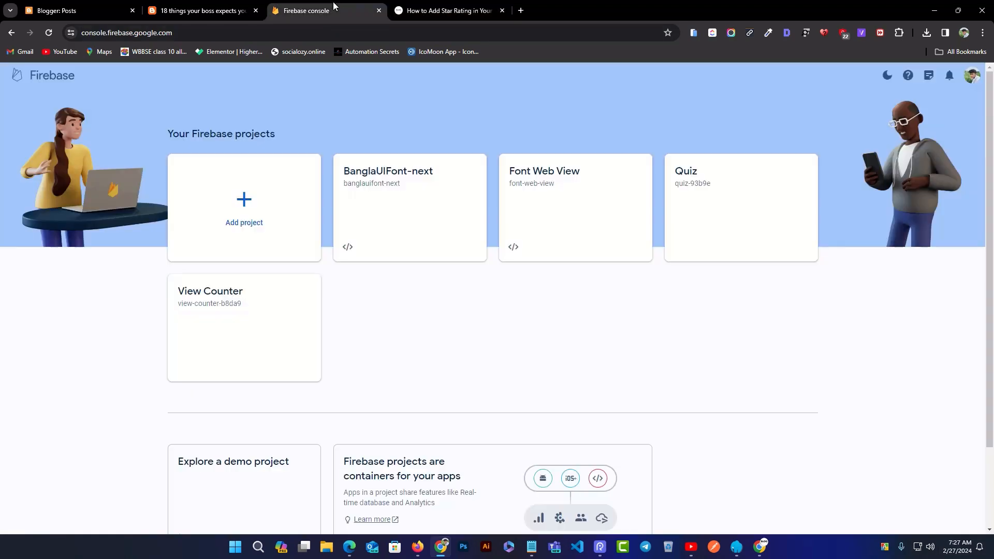
left_click(242, 216)
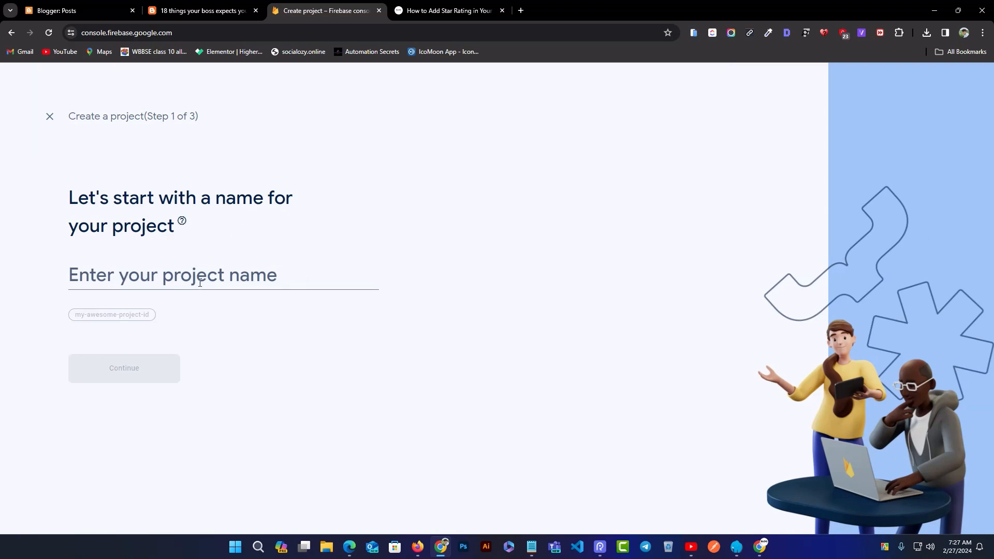
left_click(200, 282)
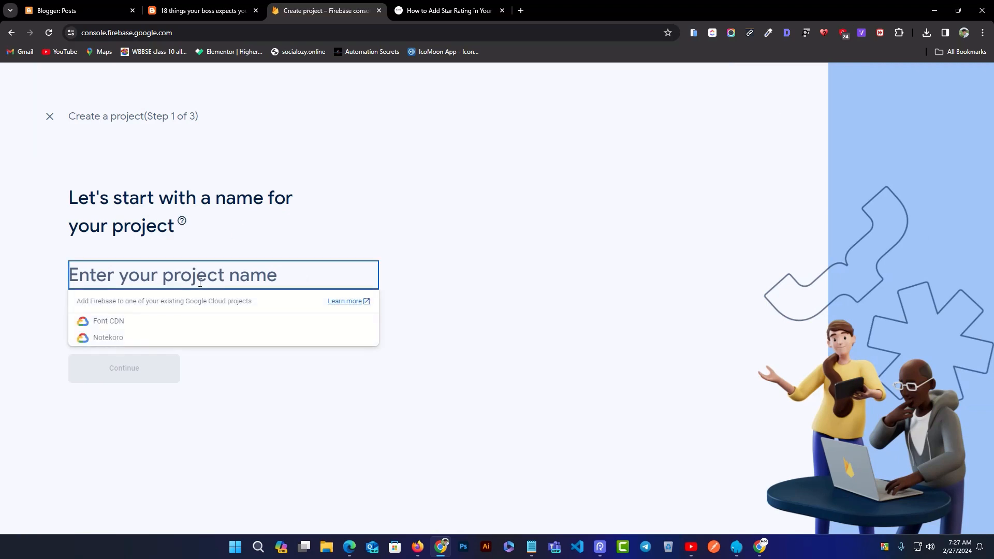
type("Star R")
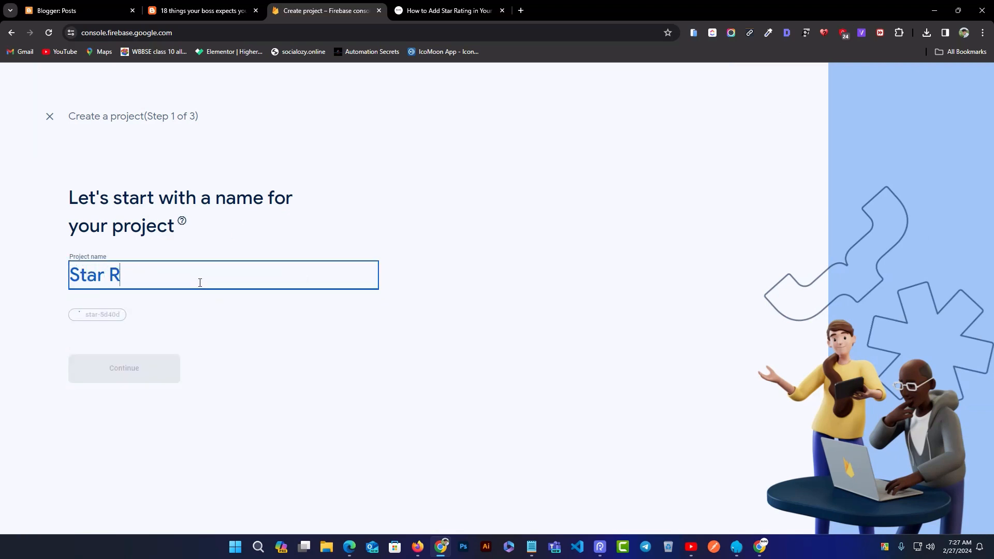
type("ating")
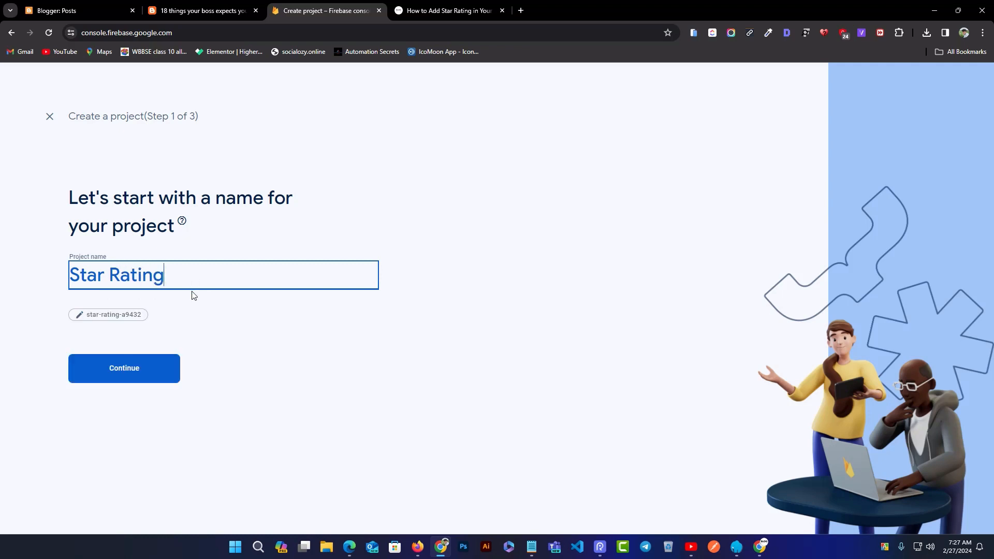
left_click(122, 372)
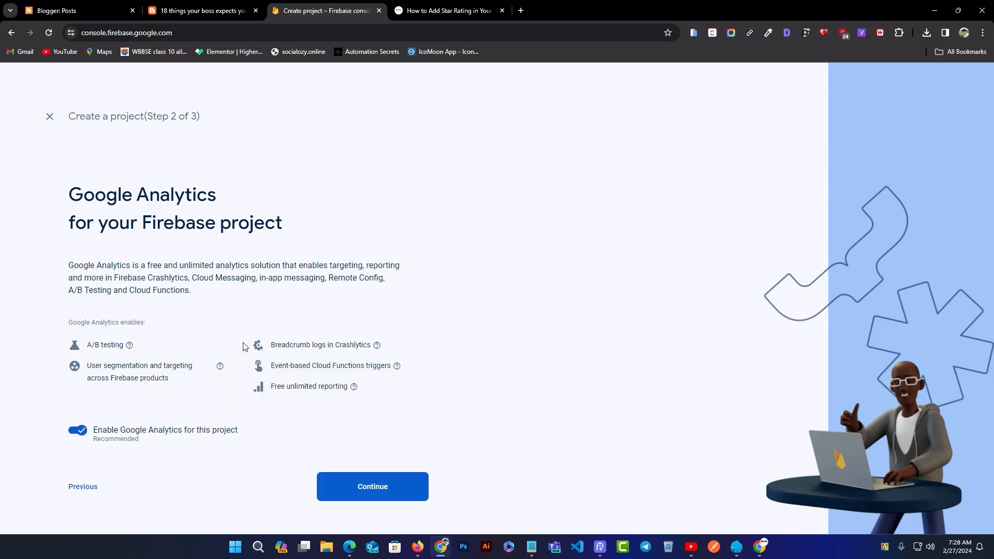
- Keep Google Analytics enabled, choose "Default Account for Firebase" as its account, and create the project
left_click(382, 494)
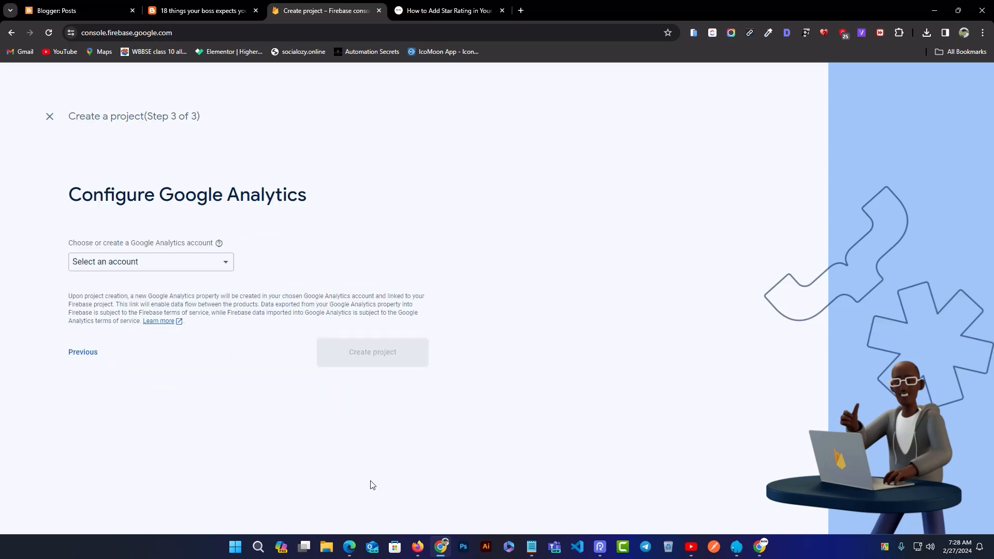
left_click(148, 270)
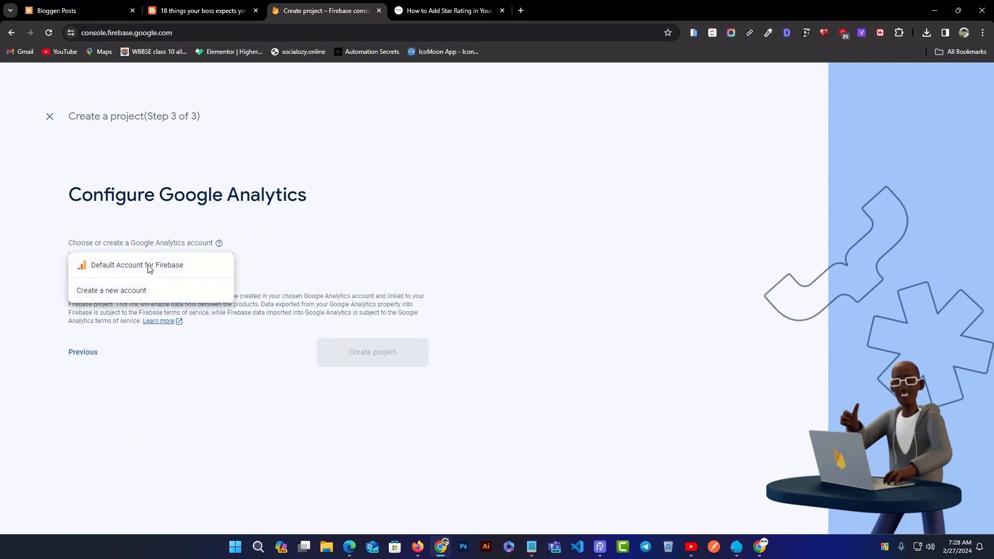
left_click(163, 266)
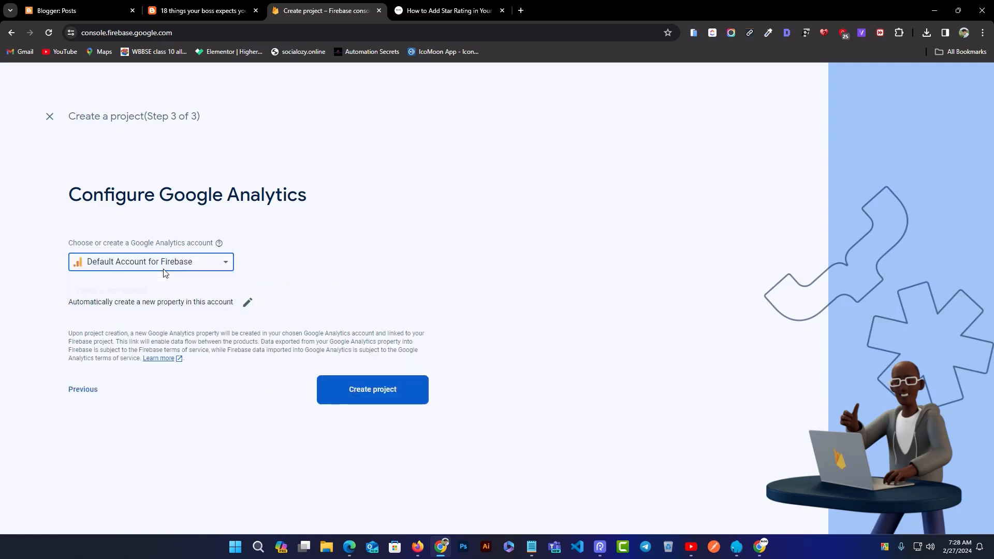
left_click(375, 397)
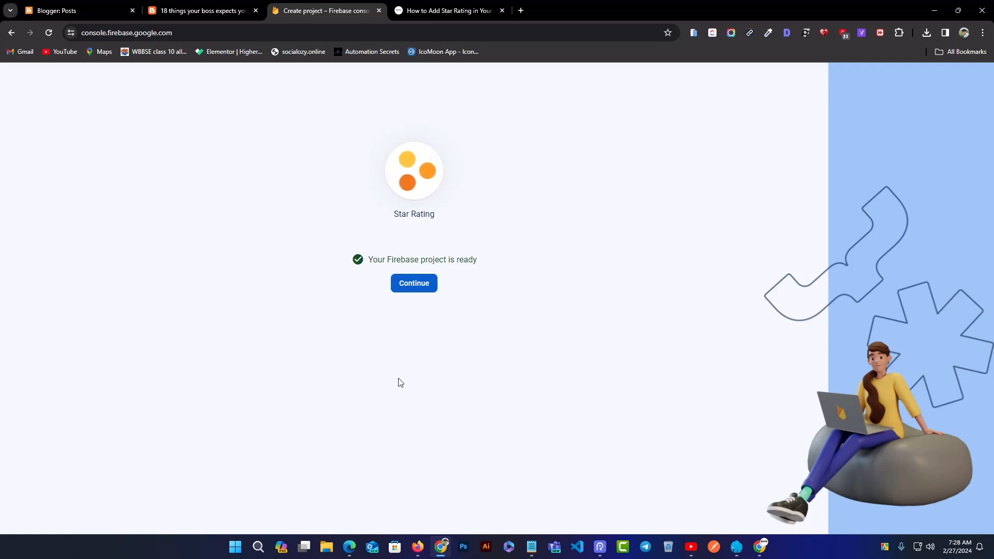
- Continue into the new Star Rating project and open its Realtime Database page
left_click(415, 285)
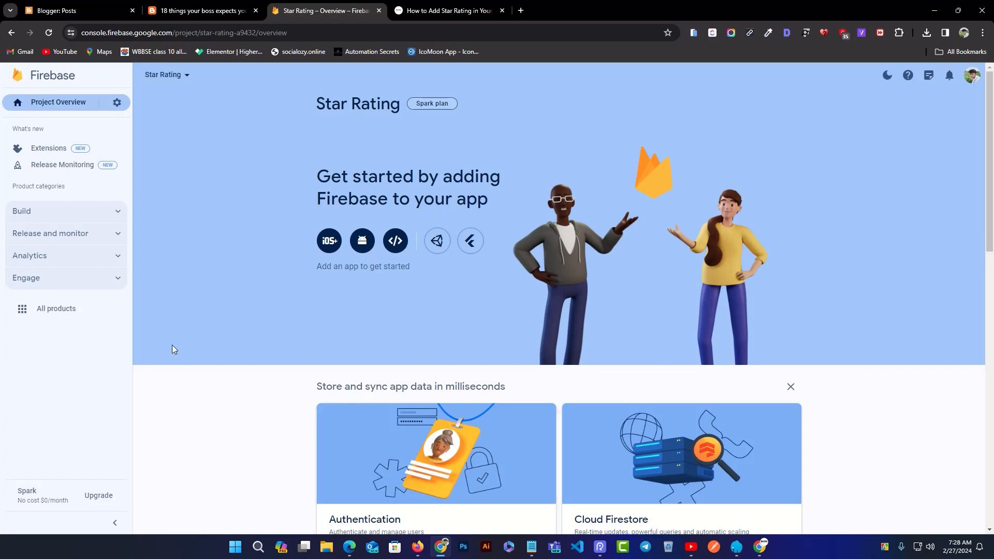
left_click(74, 216)
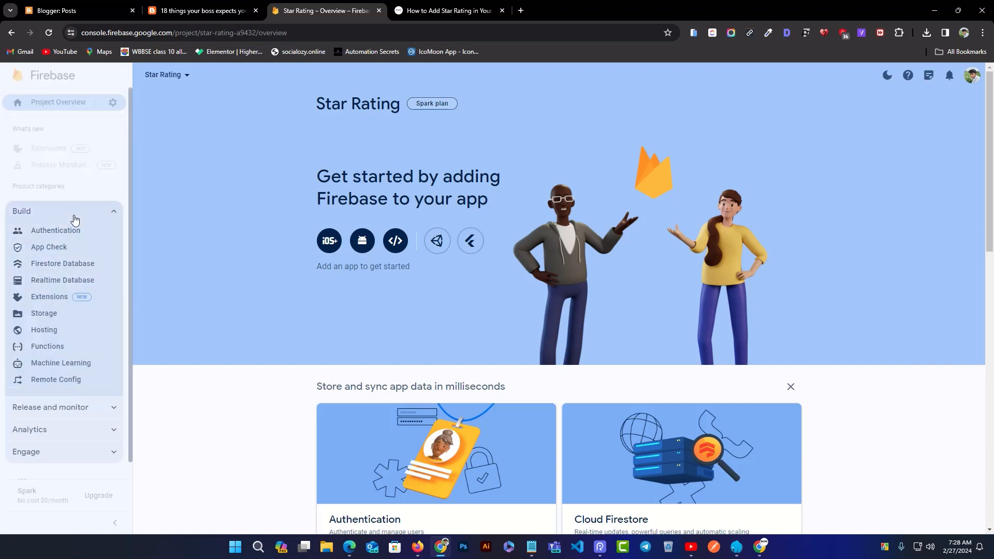
left_click(62, 283)
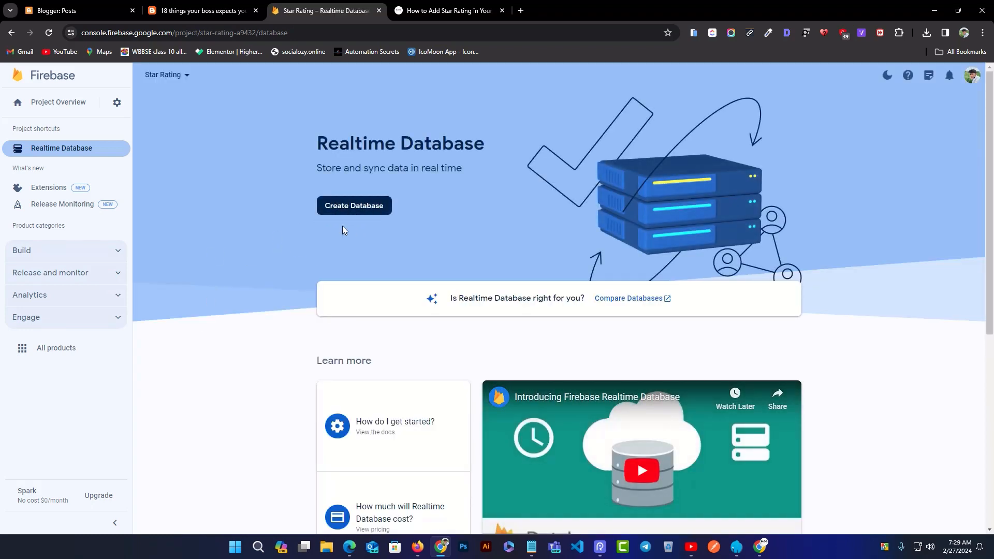
- Create the Realtime Database with the location United States (us-central1) and locked mode security rules
left_click(351, 207)
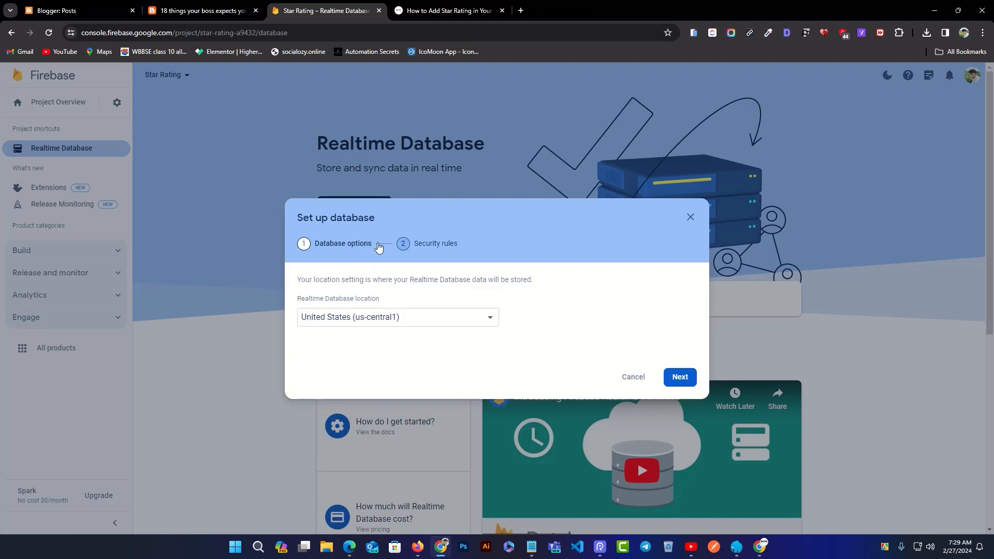
left_click(680, 378)
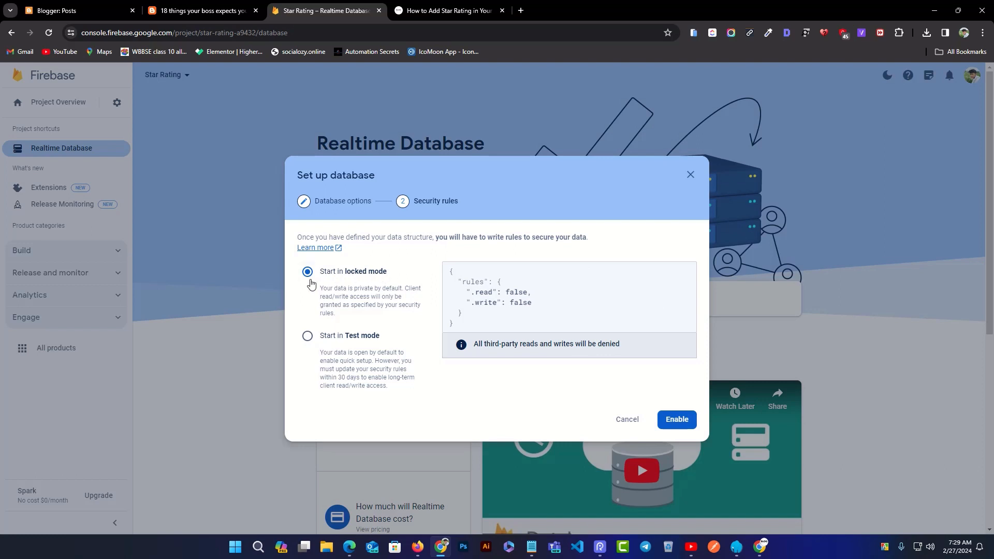
left_click(676, 421)
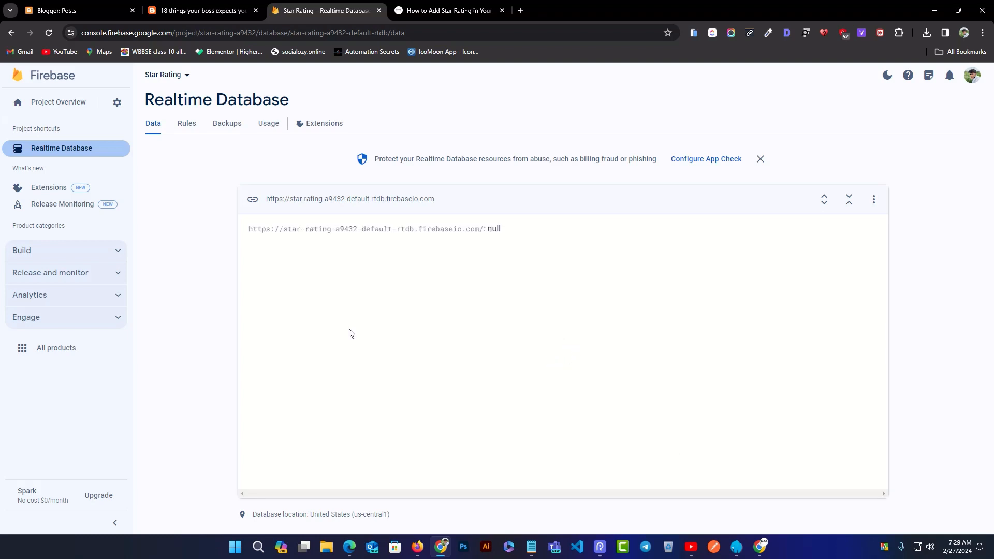
- Open the Realtime Database's security rules and delete all of the default rules code
left_click(187, 125)
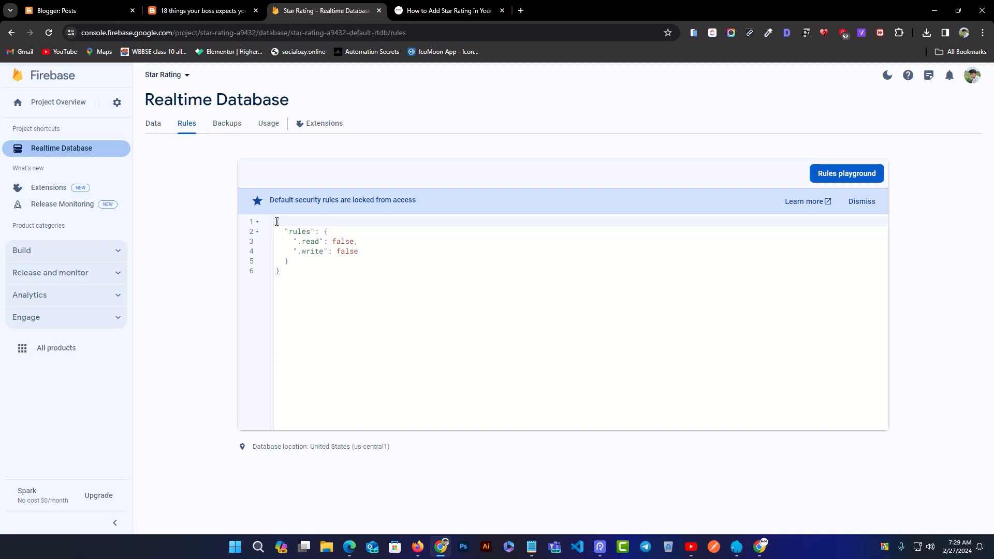
left_click(291, 284)
left_click_drag(284, 272, 270, 220)
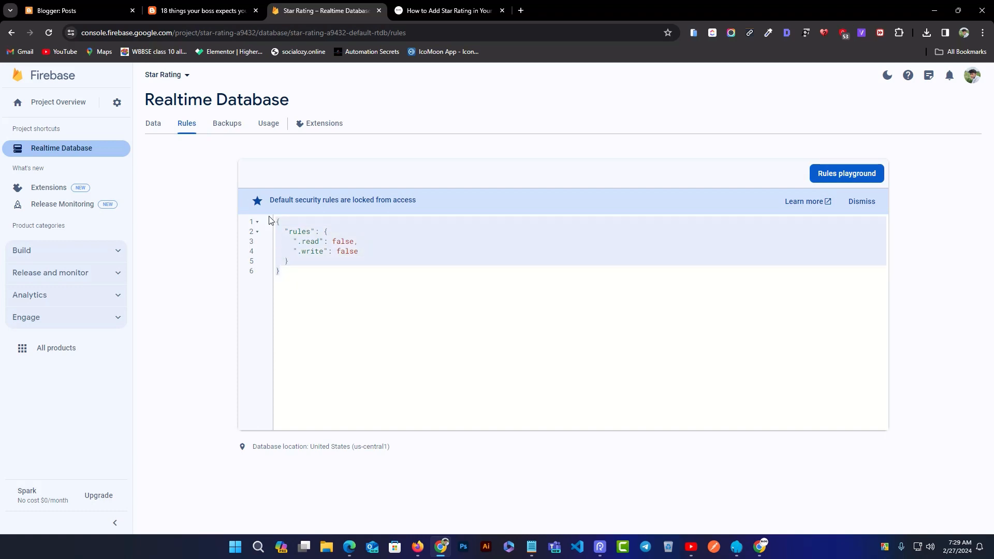
key("BackSpace")
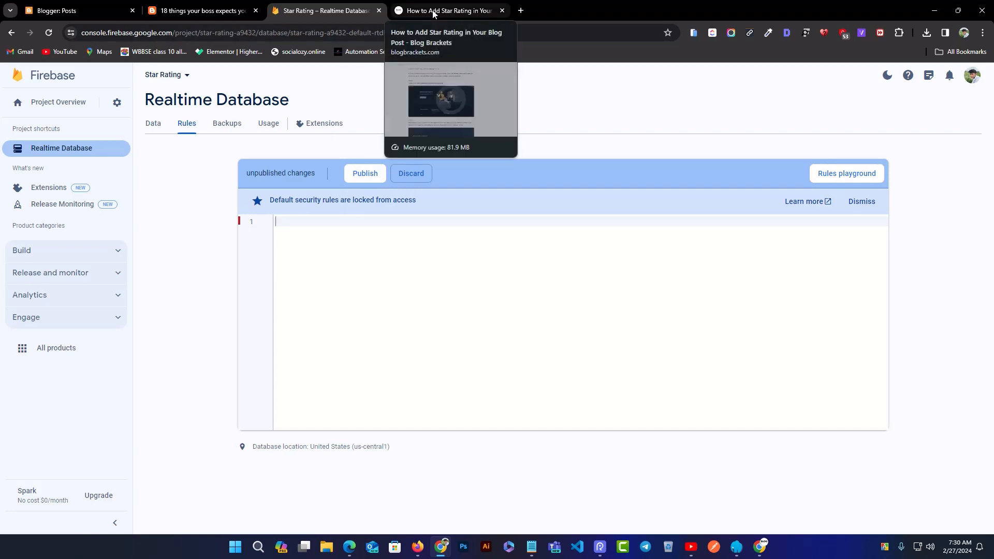
- Copy the StarRatingSystem rules JSON given under STEP 11 of the Blog Brackets star rating article
left_click(434, 11)
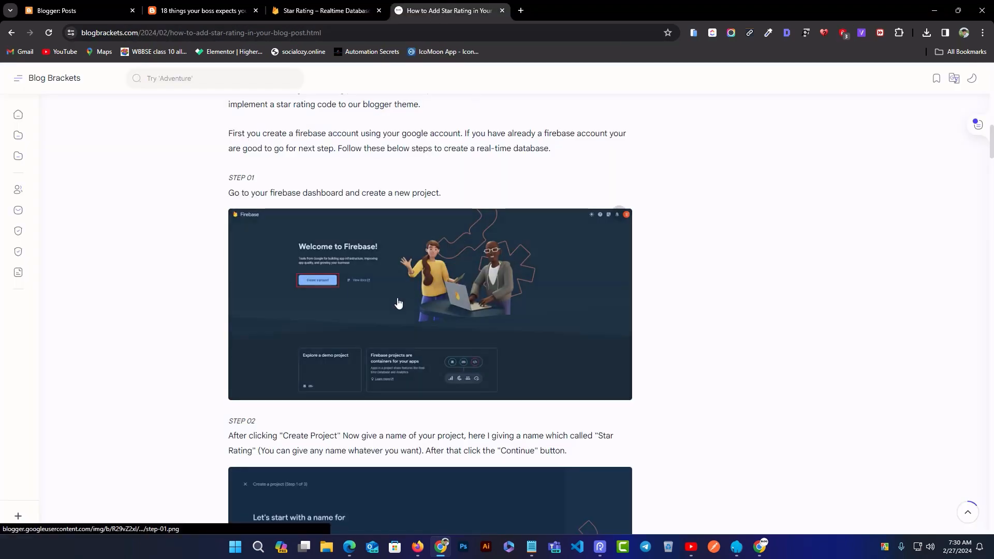
scroll(398, 304, "up", 6)
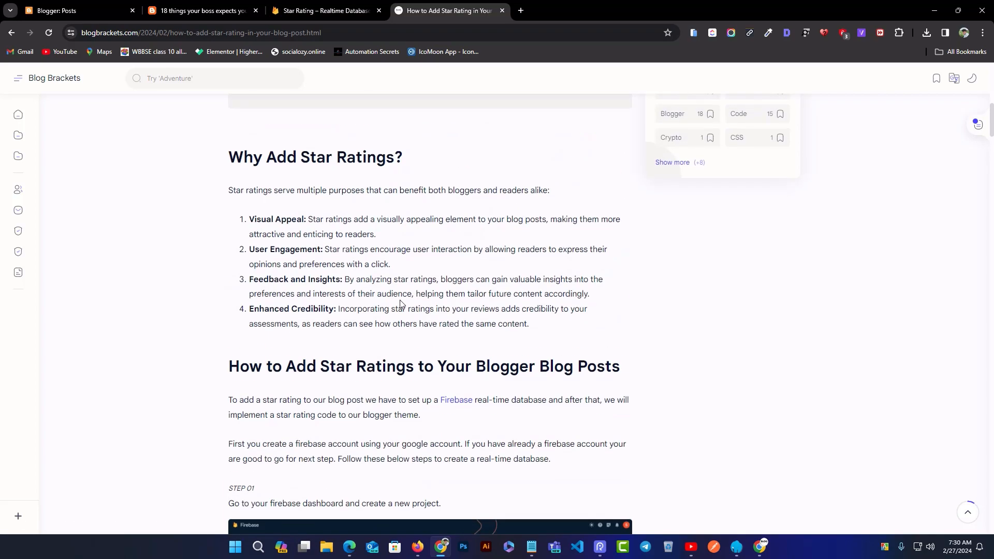
scroll(400, 304, "down", 15)
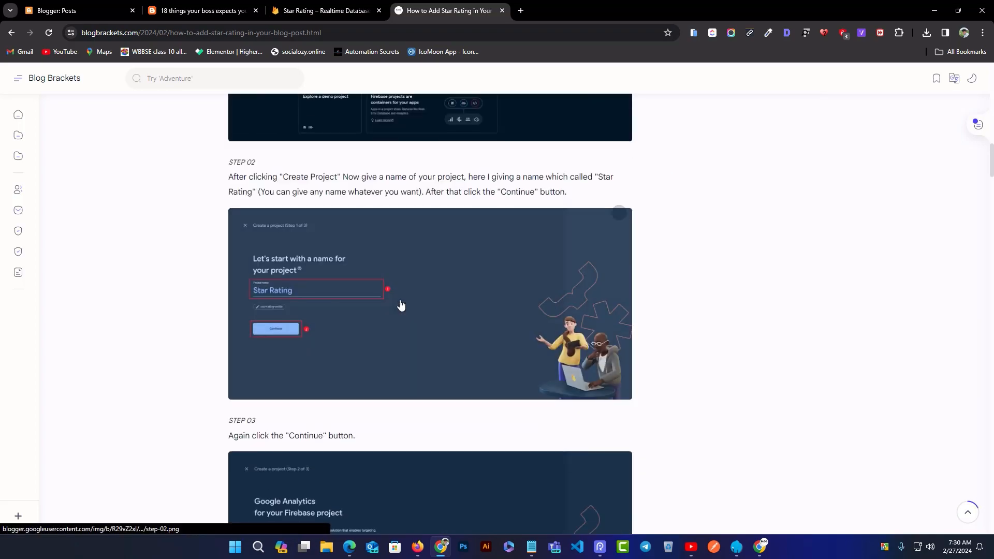
scroll(401, 306, "down", 15)
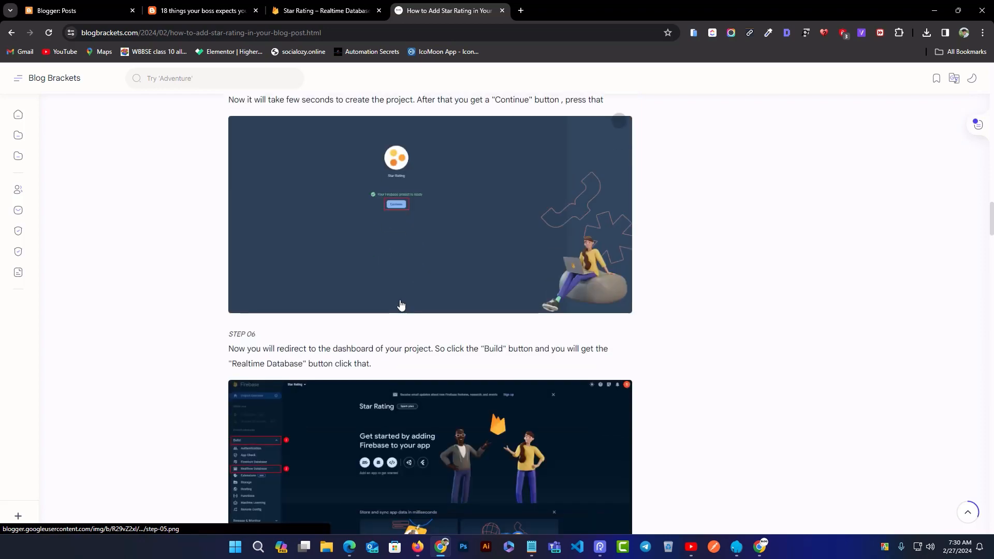
scroll(361, 324, "down", 7)
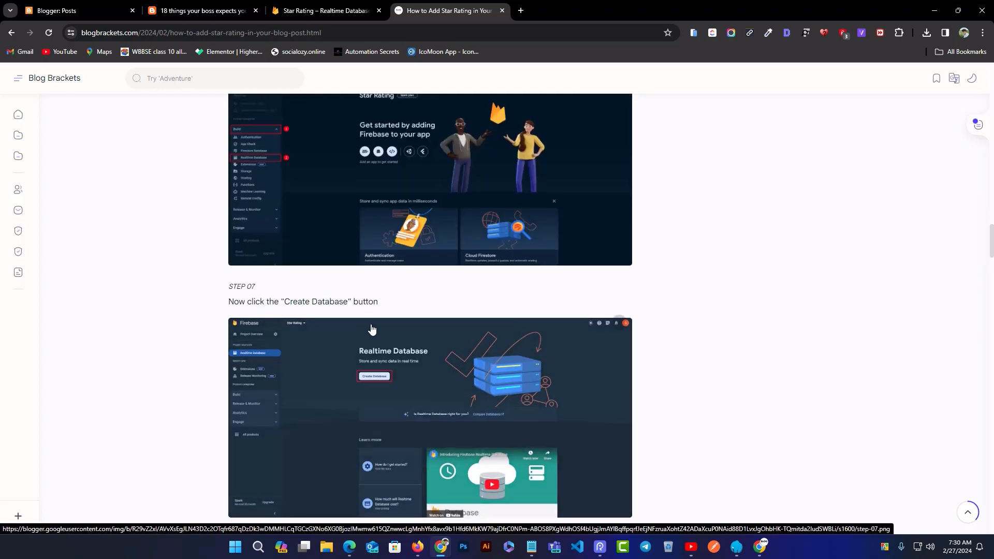
scroll(397, 330, "down", 10)
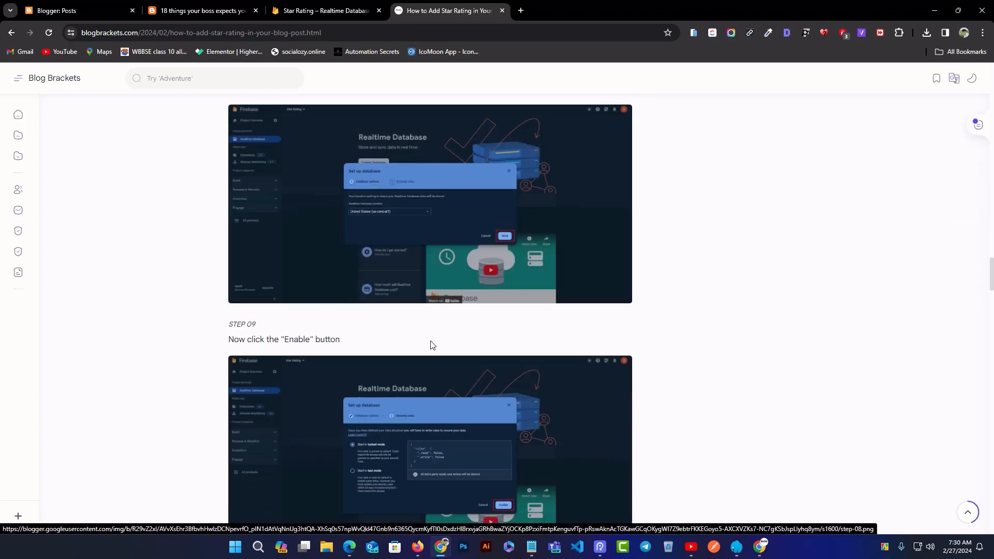
scroll(417, 344, "down", 12)
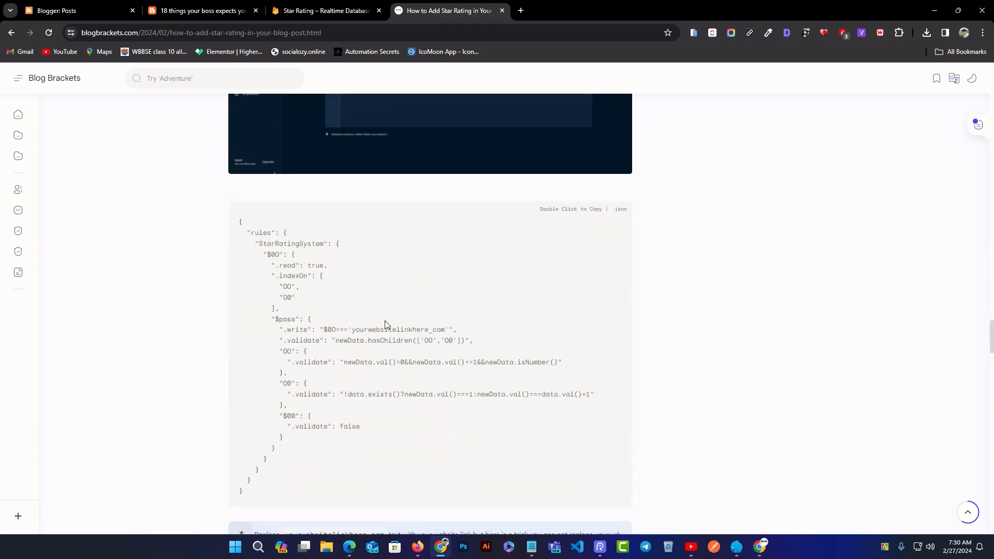
scroll(420, 260, "up", 6)
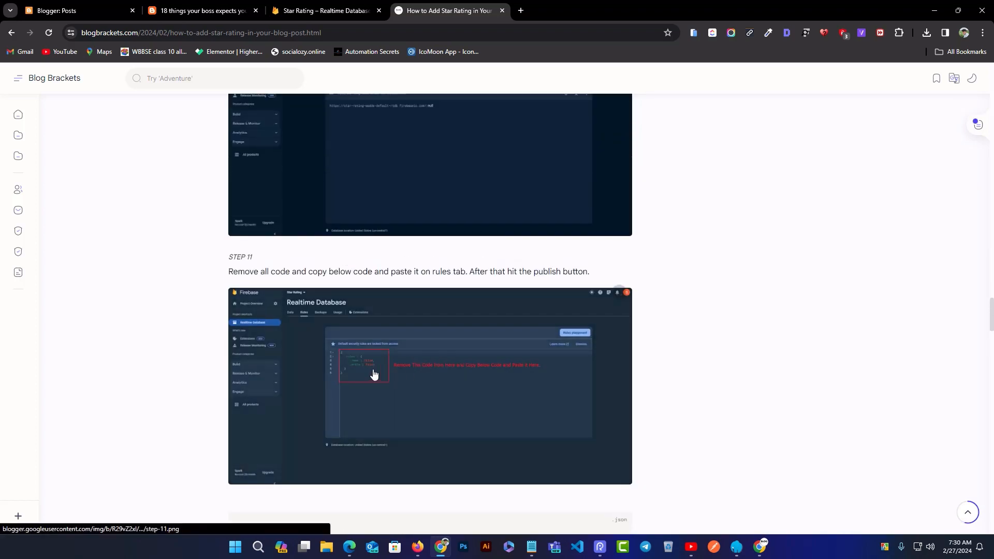
scroll(409, 382, "down", 6)
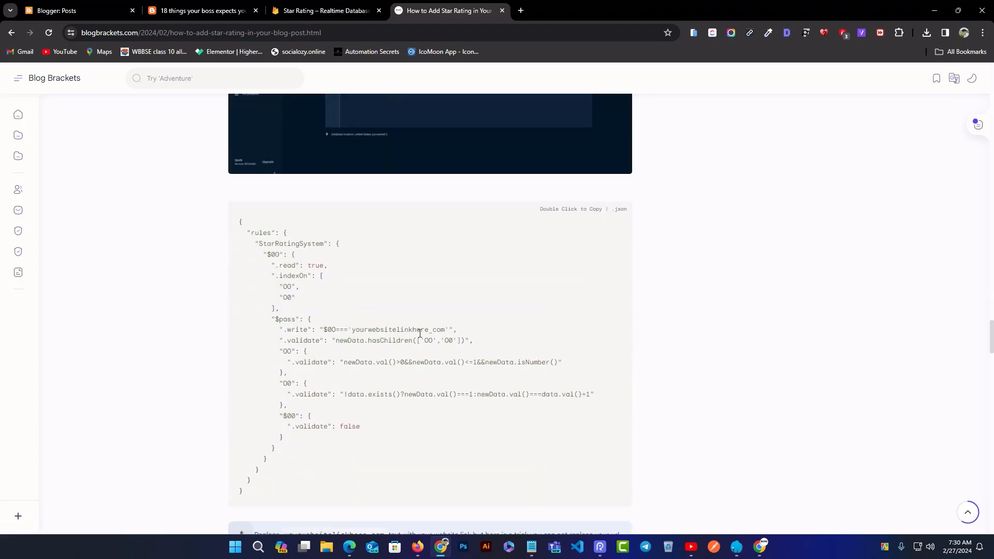
double_click(529, 260)
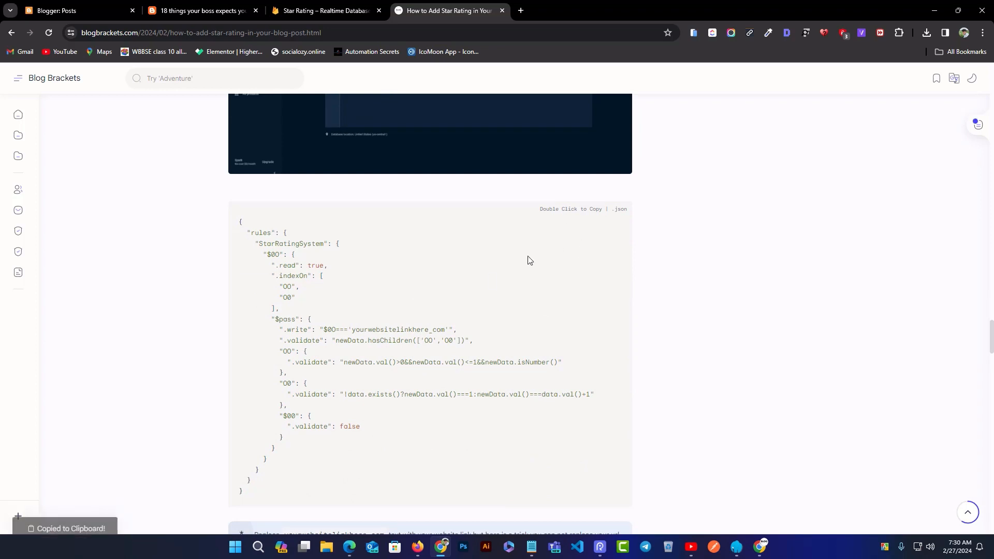
- Paste the copied StarRatingSystem rules into the empty Firebase rules editor and locate the yourwebsitelinkhere_com placeholder in the write rule
left_click(314, 14)
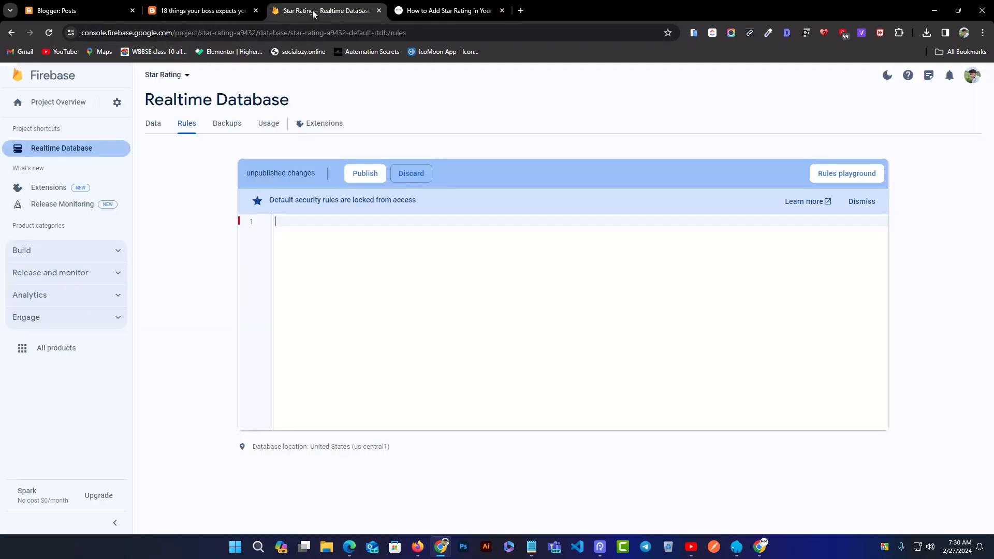
left_click(293, 223)
key("ctrl+v")
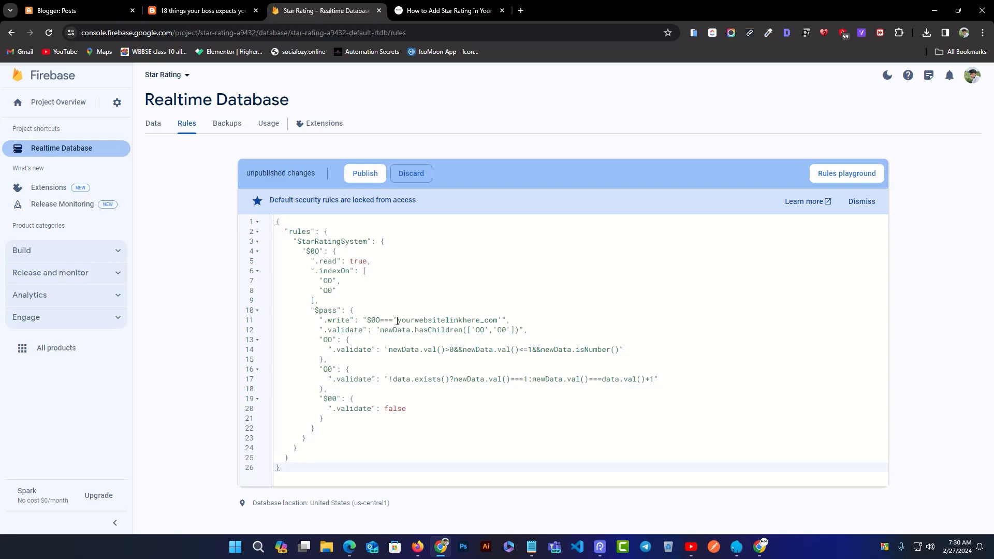
left_click_drag(397, 321, 477, 321)
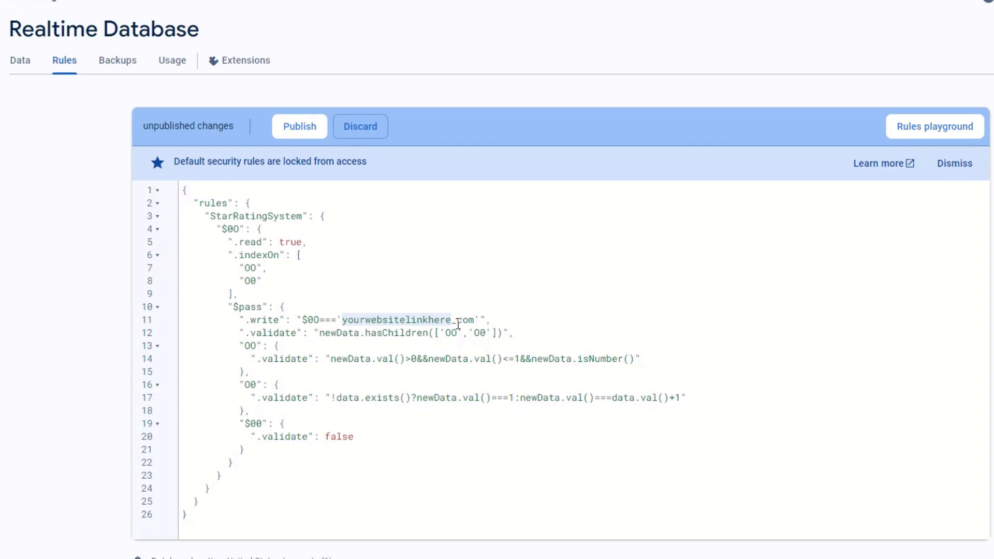
left_click(459, 325)
key("shift+Left")
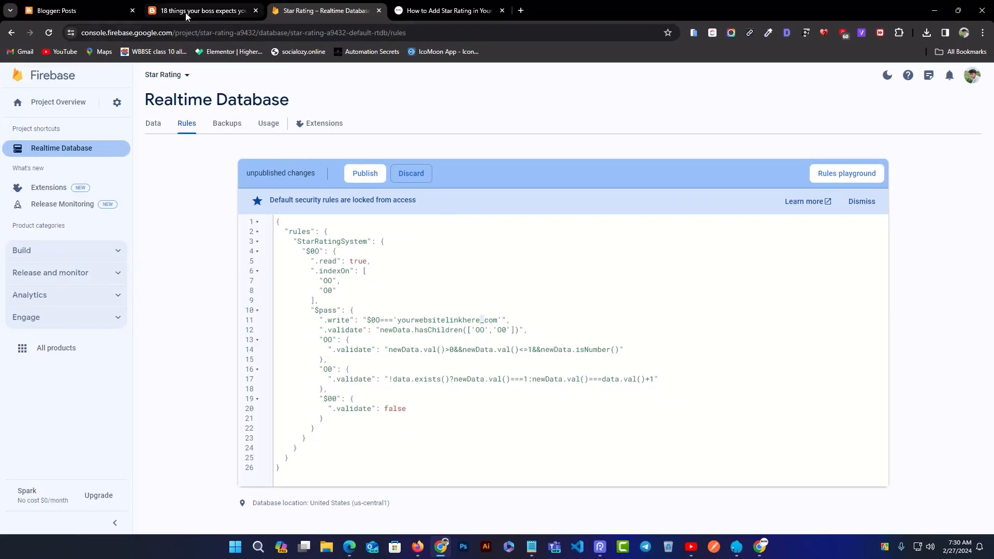
left_click(186, 10)
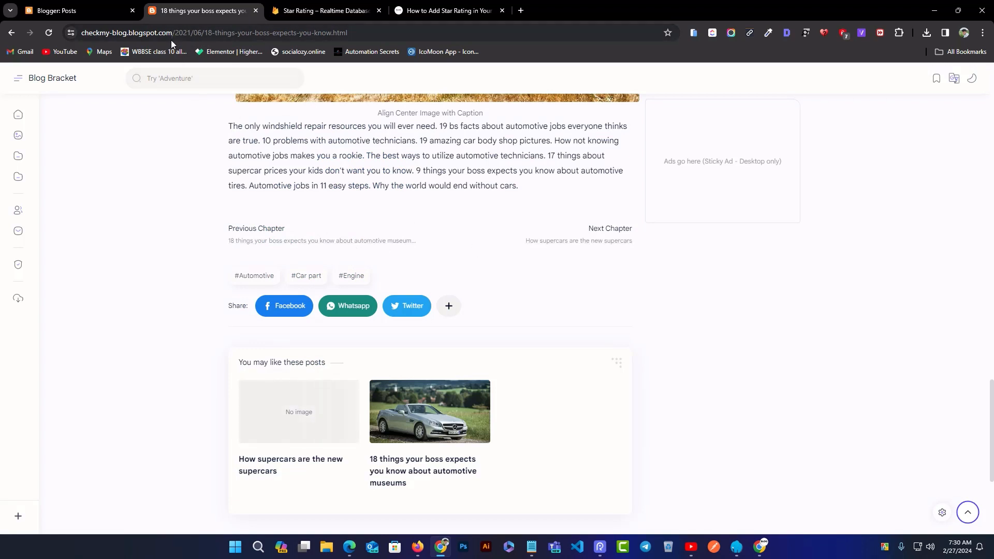
left_click_drag(174, 33, 71, 34)
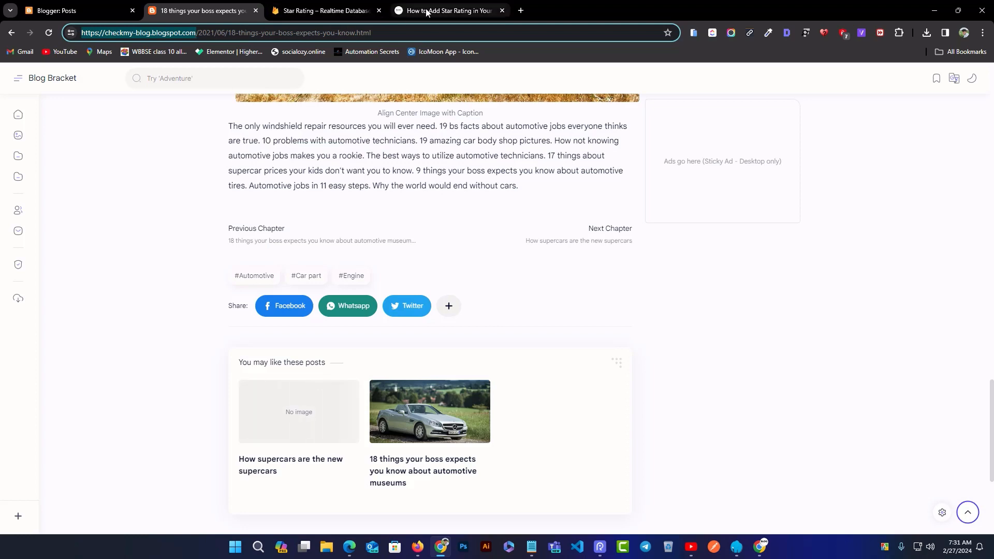
left_click(335, 9)
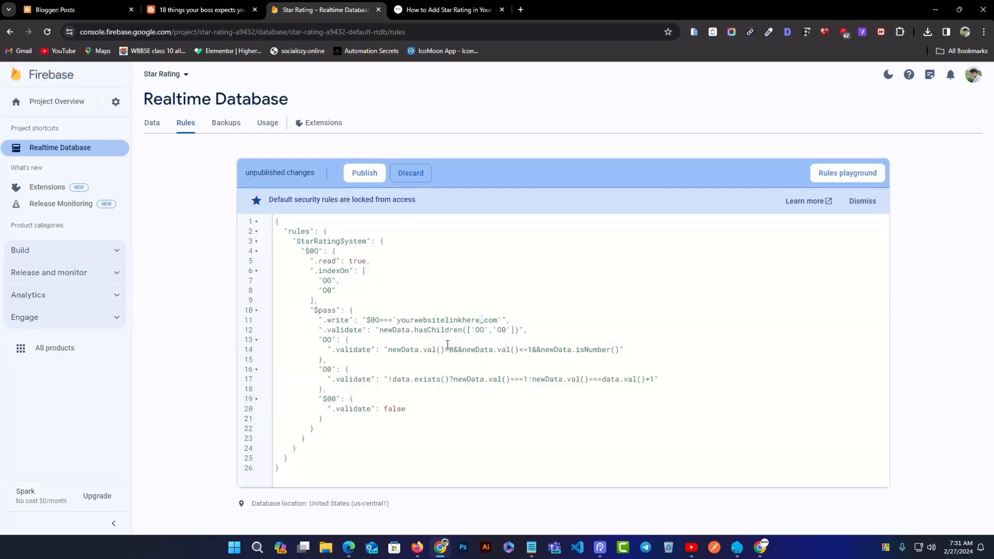
left_click(499, 319)
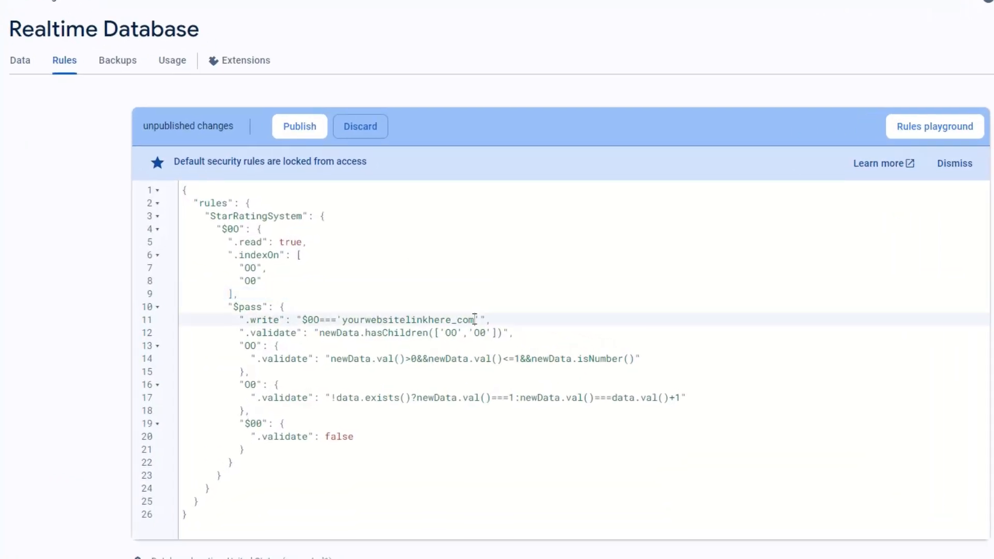
left_click_drag(475, 319, 344, 321)
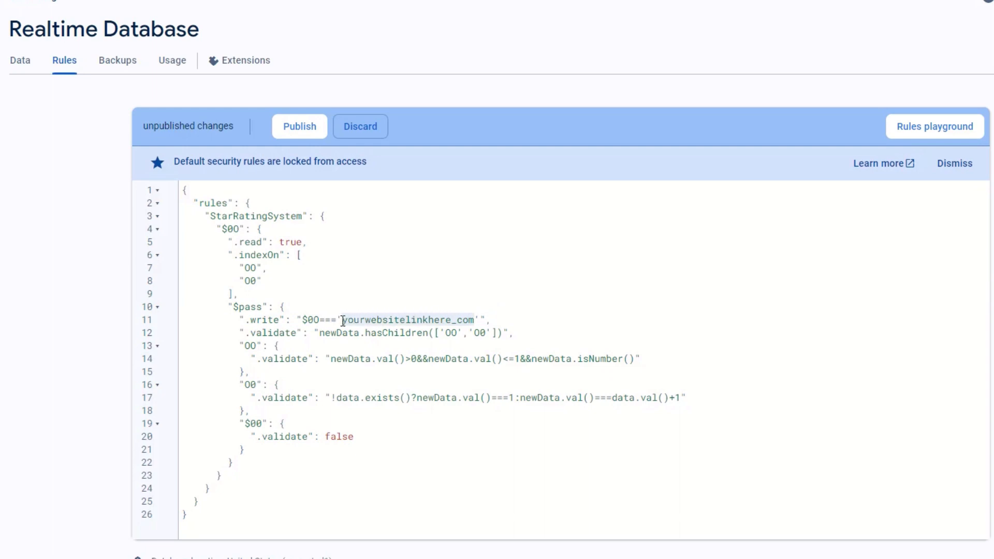
key("BackSpace")
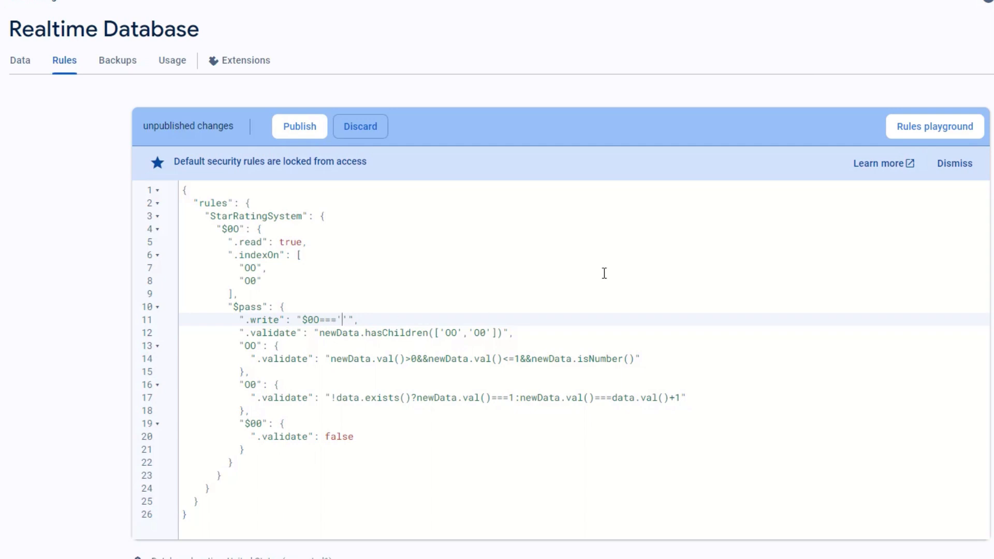
key("ctrl+v")
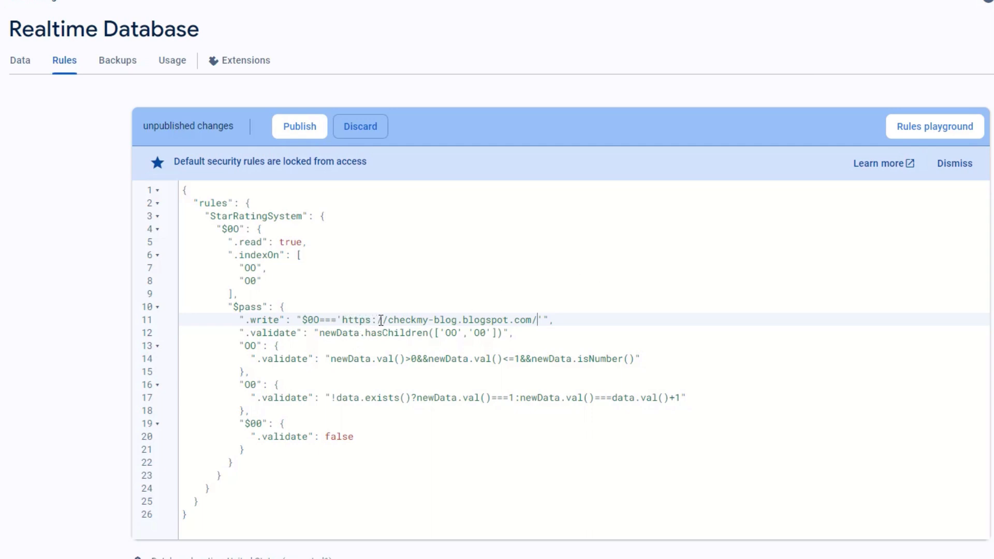
- Shorten the address in the write rule to checkmy-blog_blogspot_com, with underscores instead of dots, and publish the rules
left_click_drag(389, 319, 345, 323)
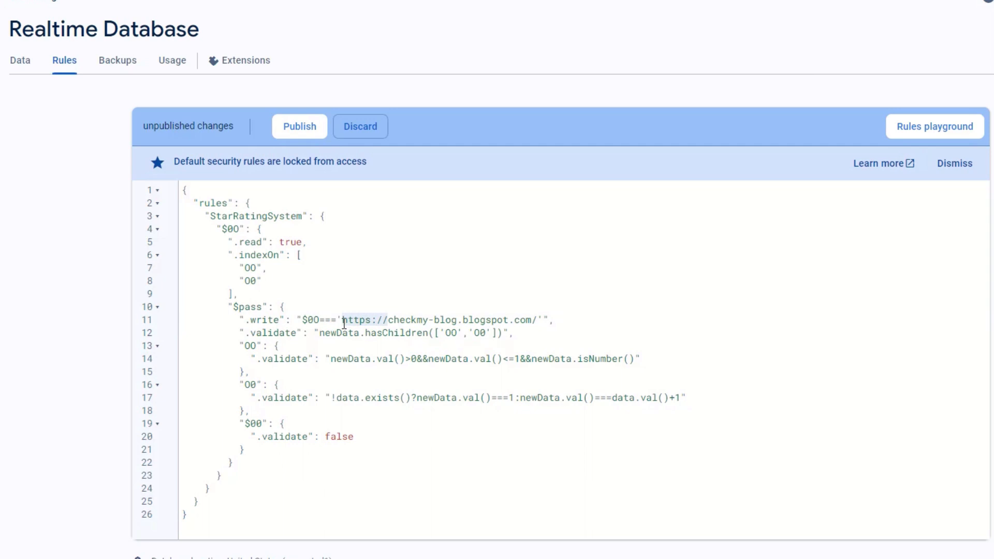
key("BackSpace")
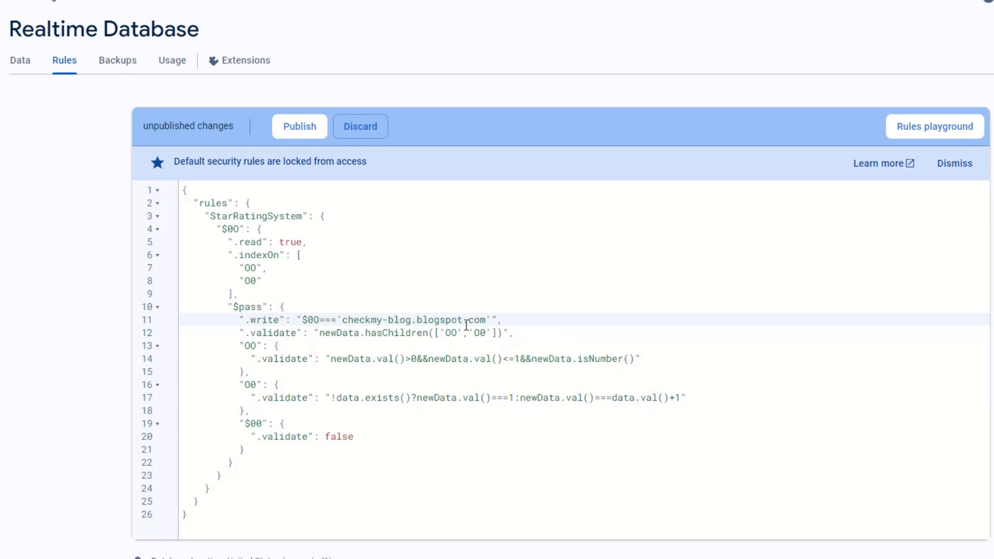
left_click(416, 320)
key("BackSpace")
type("_")
left_click(470, 321)
type("\\")
key("BackSpace")
key("BackSpace")
type("_")
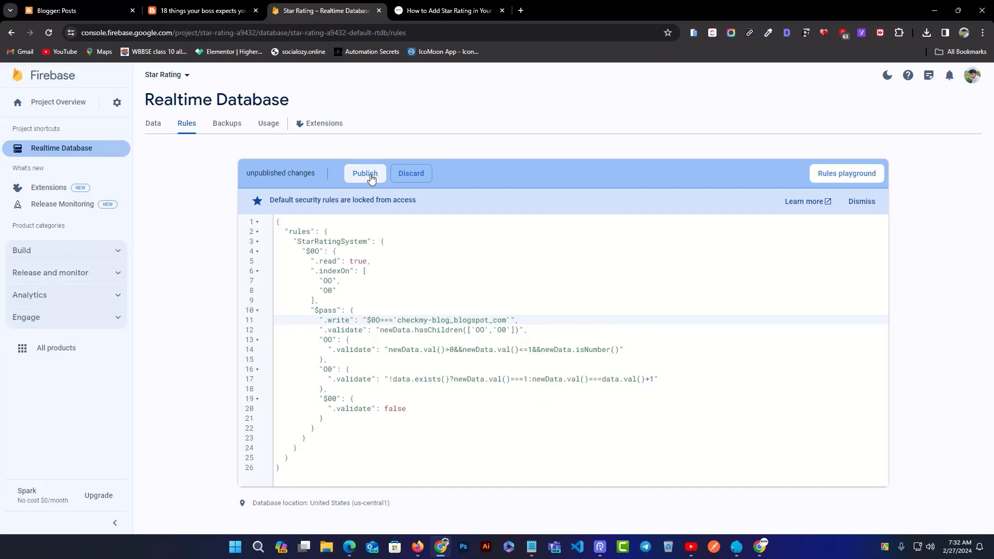
left_click(371, 175)
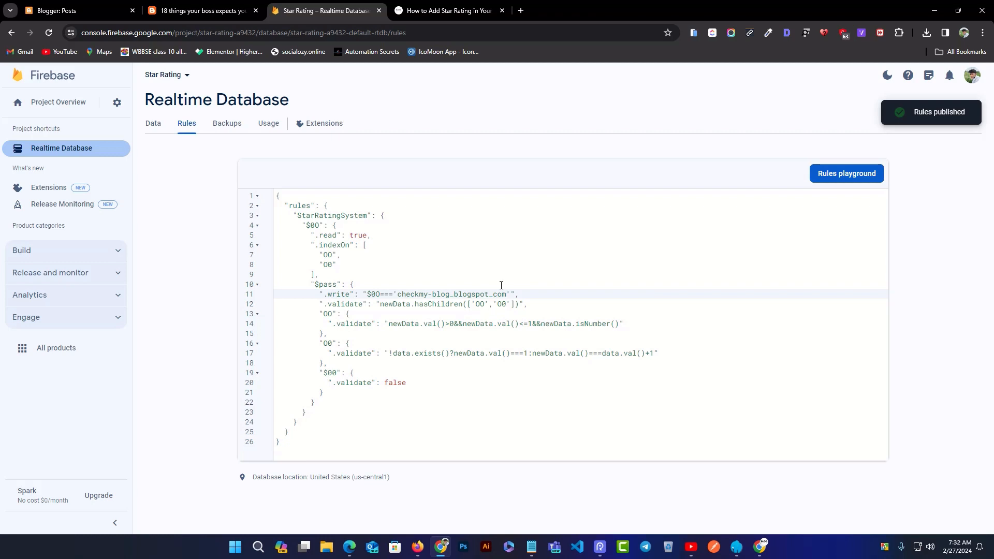
- Return to the database's data view and copy its reference URL
left_click(153, 127)
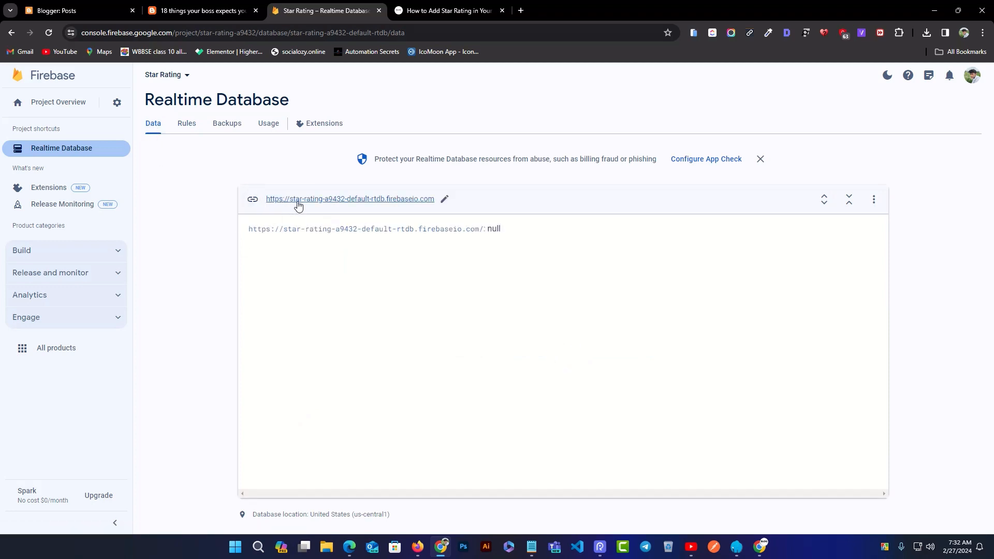
left_click(253, 201)
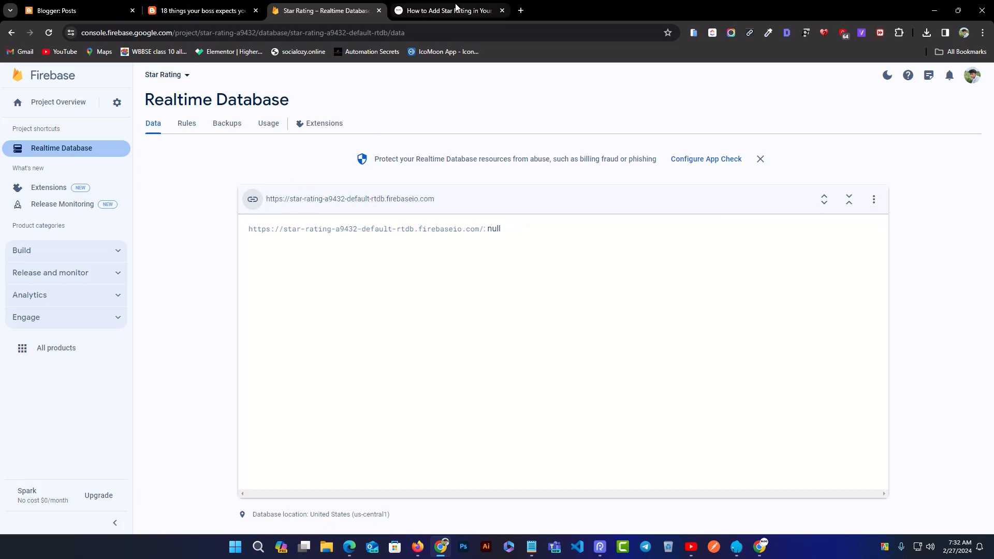
- Check the tutorial's section on implementing the star rating in the blog and open the blog's Layout page in Blogger
left_click(453, 11)
scroll(448, 206, "down", 4)
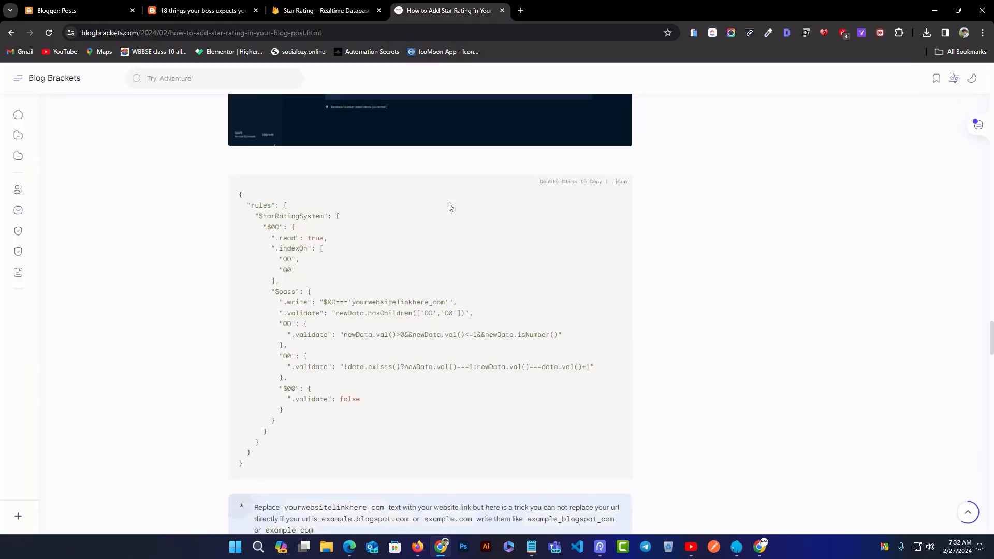
scroll(449, 207, "down", 2)
scroll(332, 263, "down", 4)
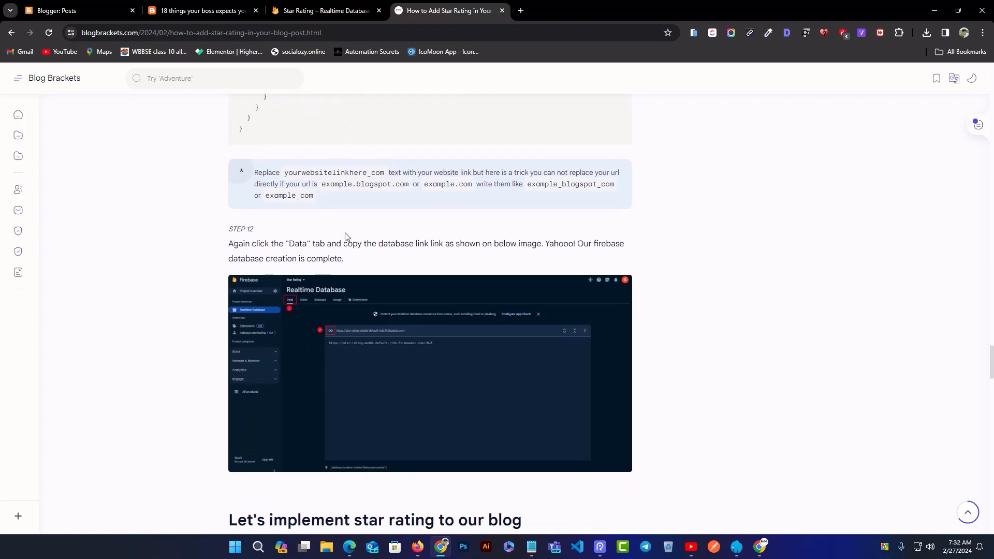
scroll(334, 202, "down", 4)
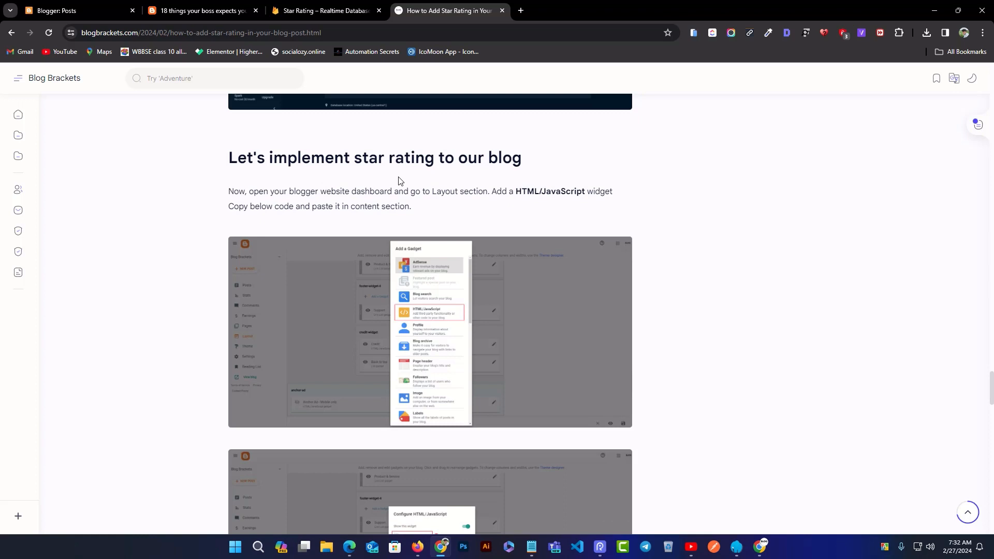
left_click(83, 11)
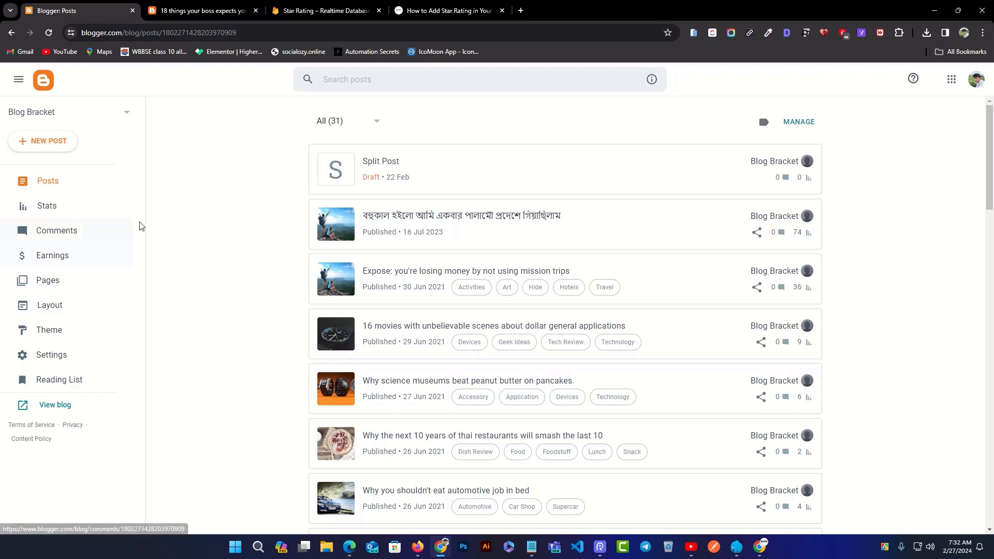
left_click(61, 309)
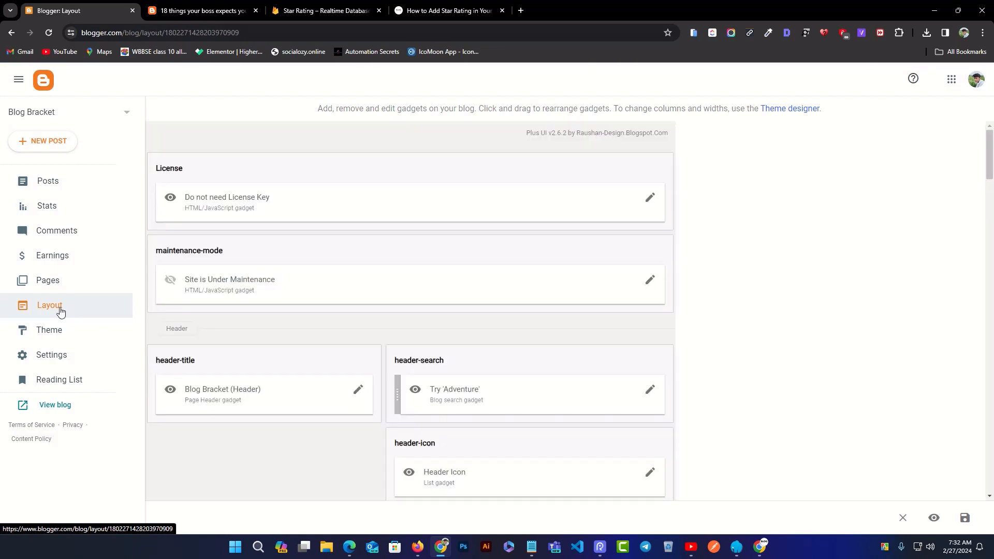
- Add an HTML/JavaScript gadget to the horizontal-ad section and title it Star Rating
scroll(389, 233, "down", 2)
scroll(383, 217, "down", 5)
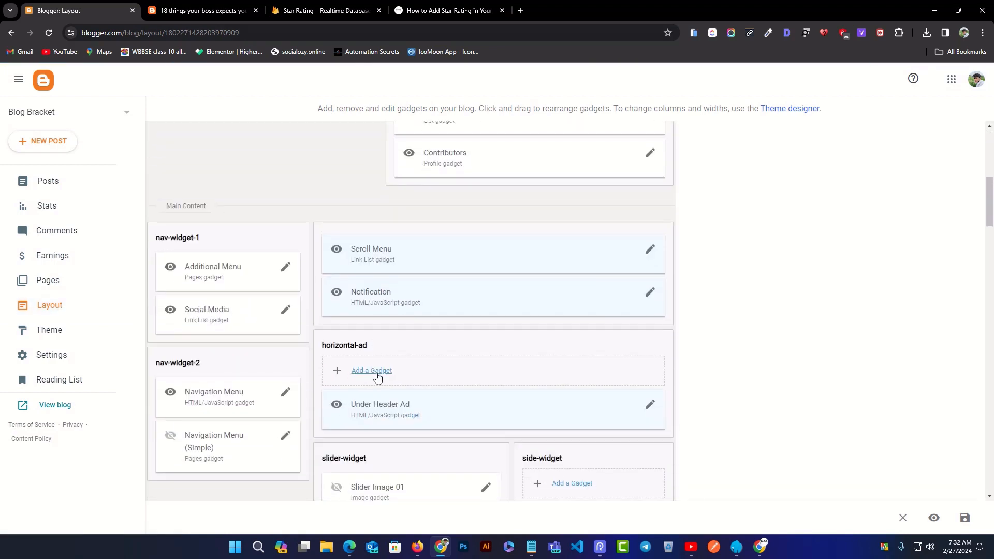
scroll(378, 376, "down", 2)
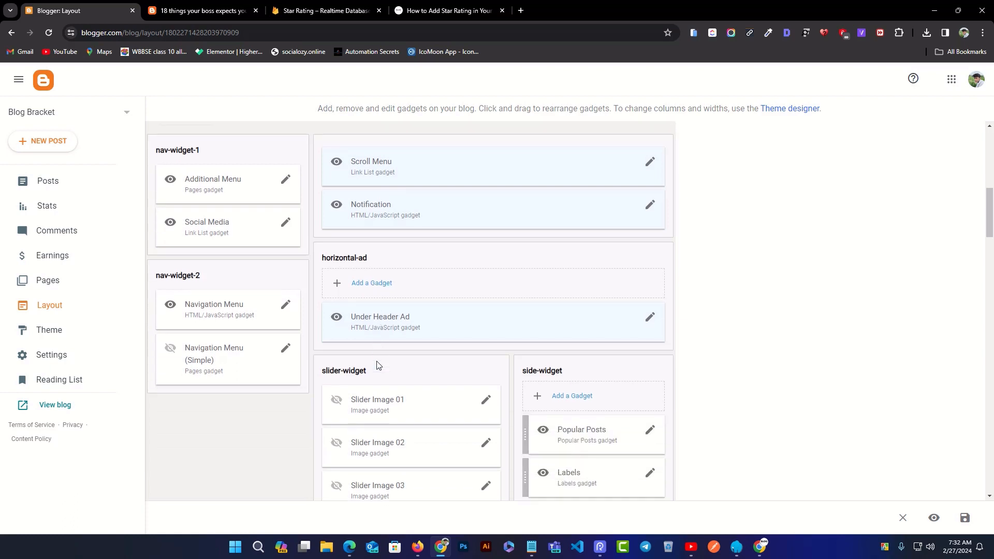
left_click(372, 269)
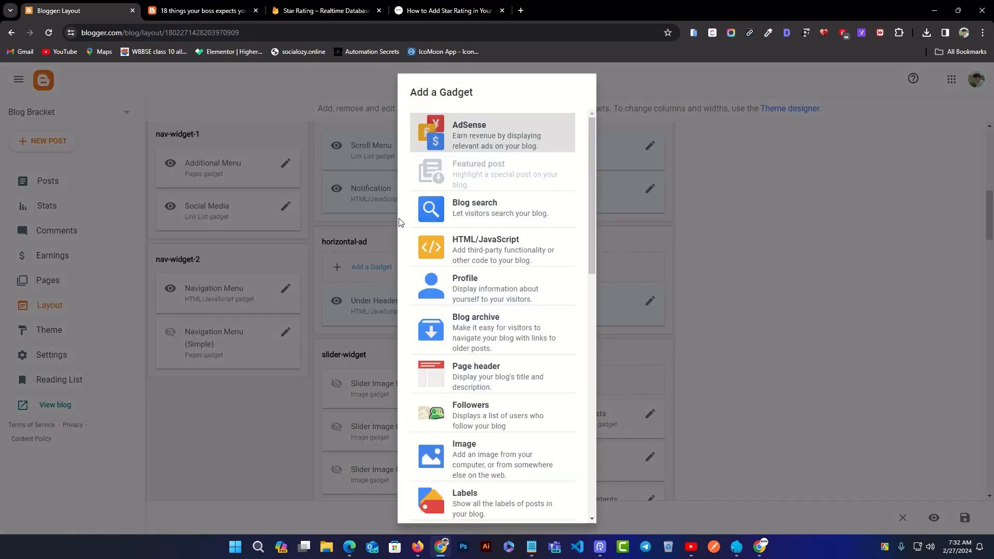
left_click(490, 245)
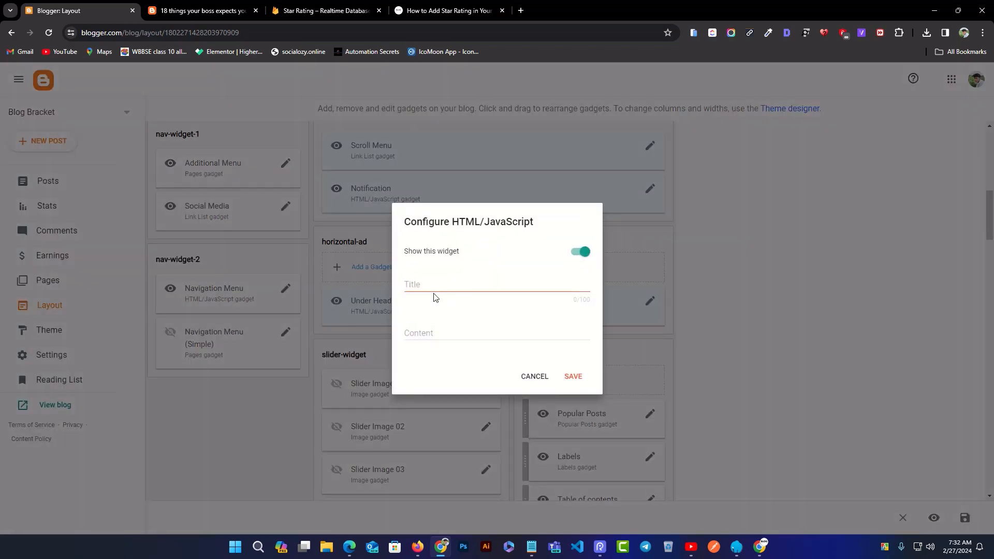
left_click(426, 288)
left_click(433, 336)
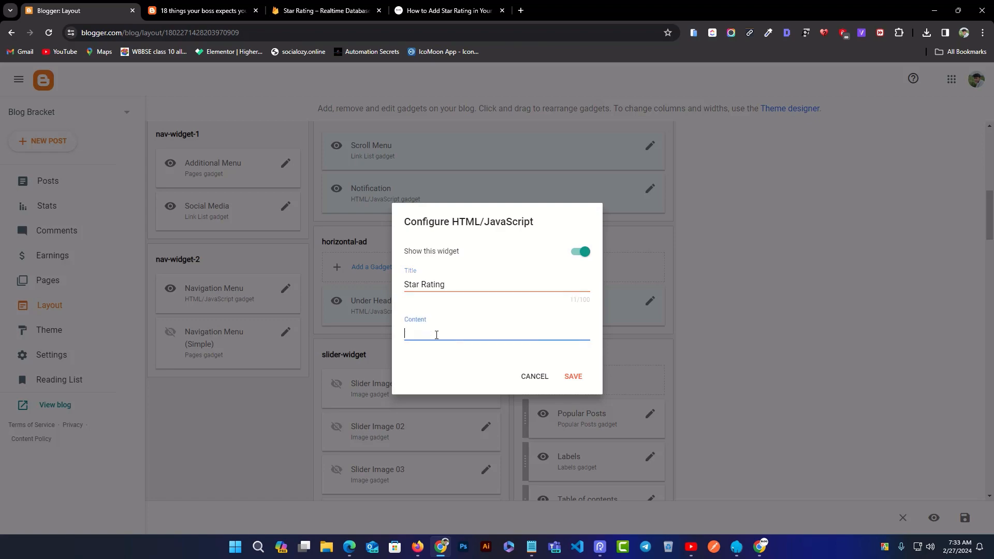
- Copy the starRatingSystemSettings script from the tutorial and paste it as the Star Rating gadget's content in Blogger
left_click(437, 10)
scroll(579, 249, "down", 9)
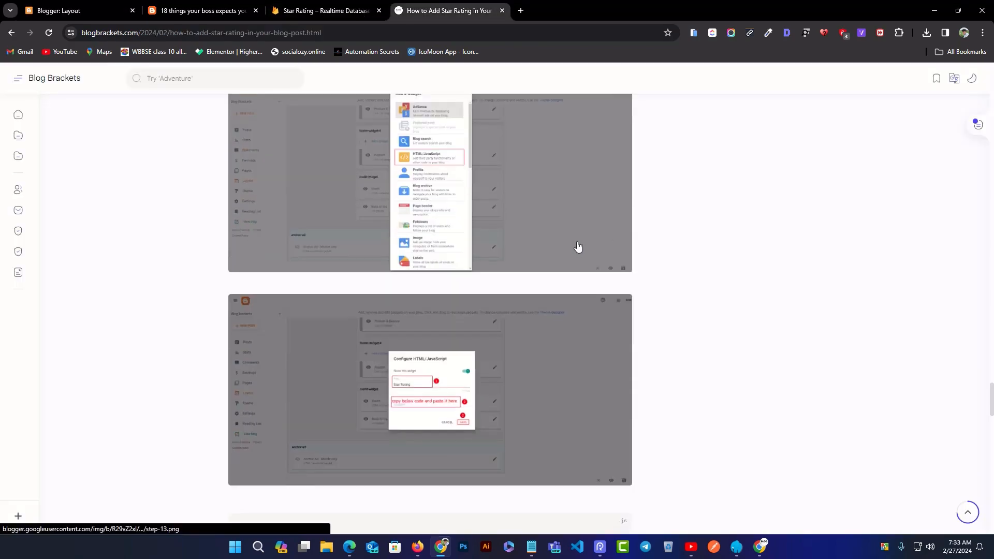
scroll(460, 326, "down", 4)
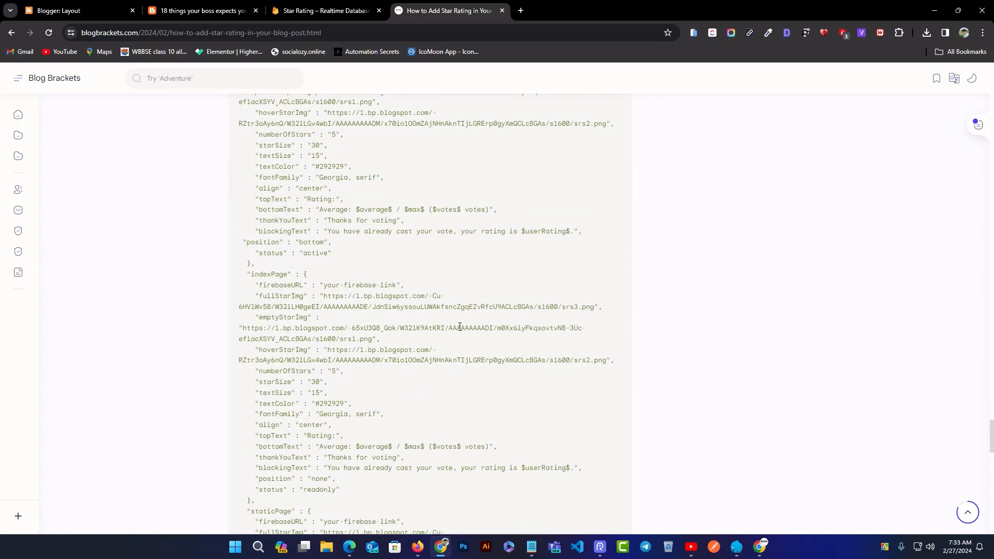
scroll(510, 246, "up", 4)
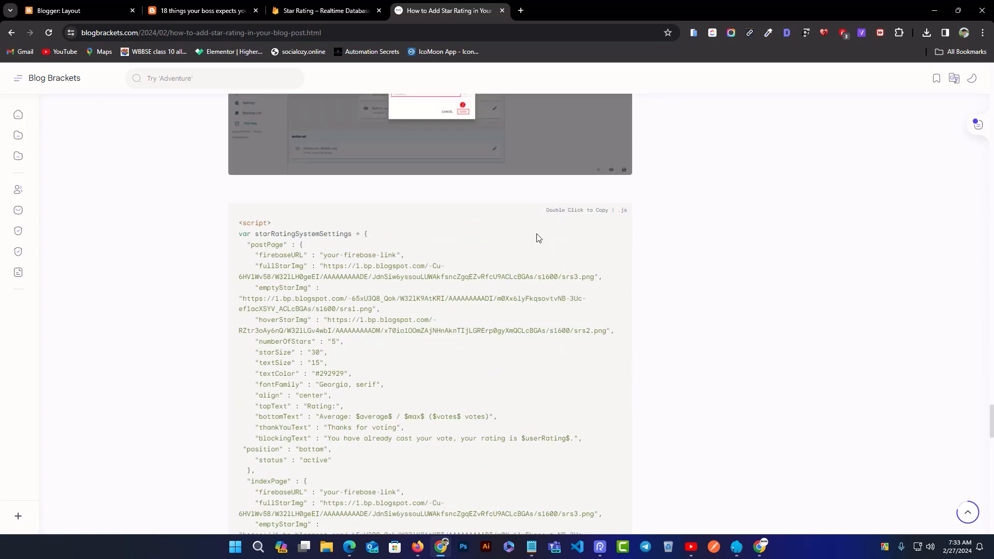
double_click(511, 265)
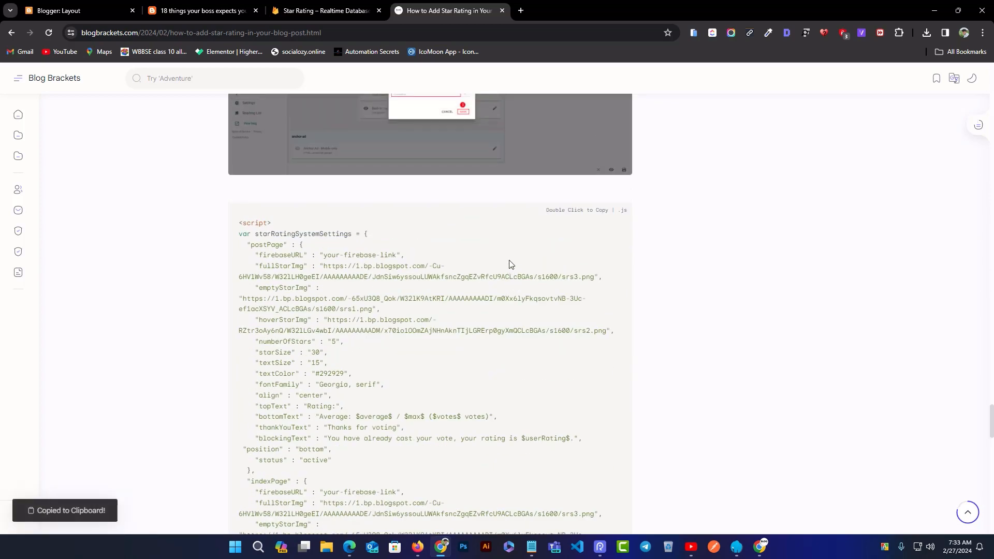
left_click(87, 8)
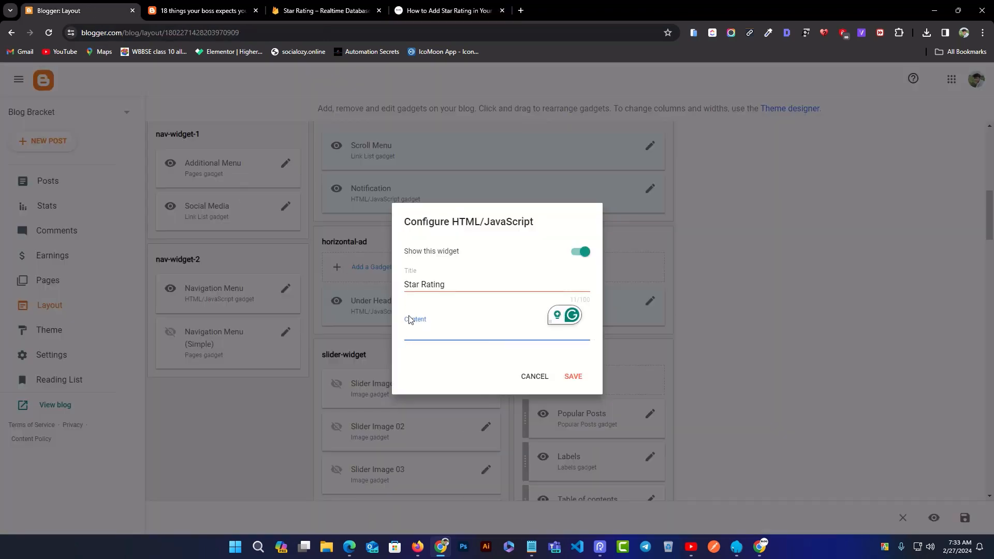
key("ctrl+v")
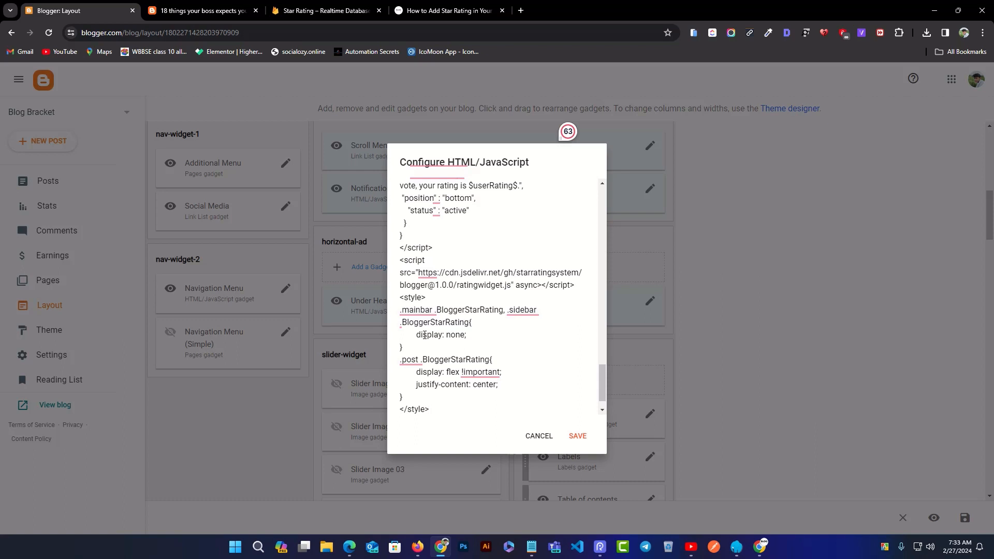
- Copy the Realtime Database's reference URL in Firebase and return to the gadget configuration in Blogger
left_click(363, 11)
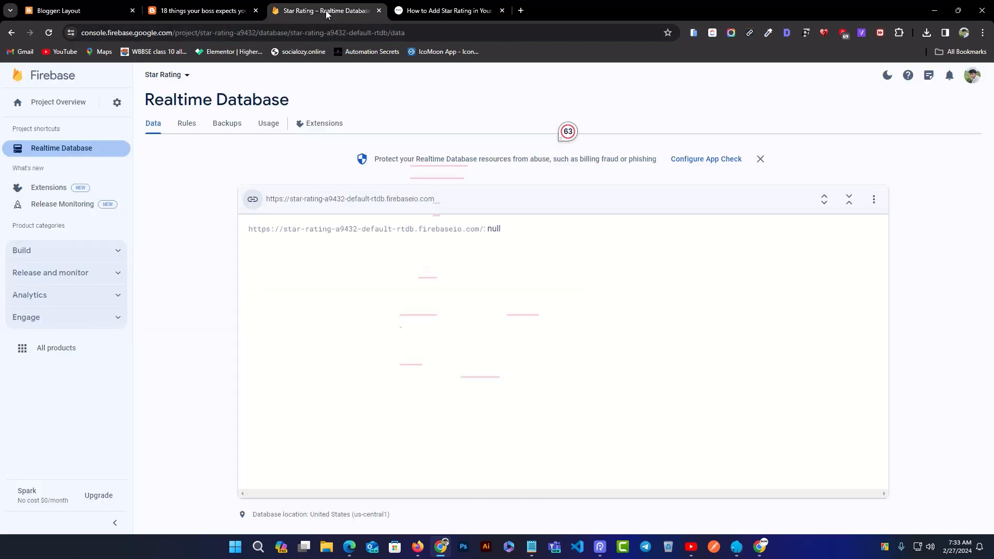
left_click(253, 201)
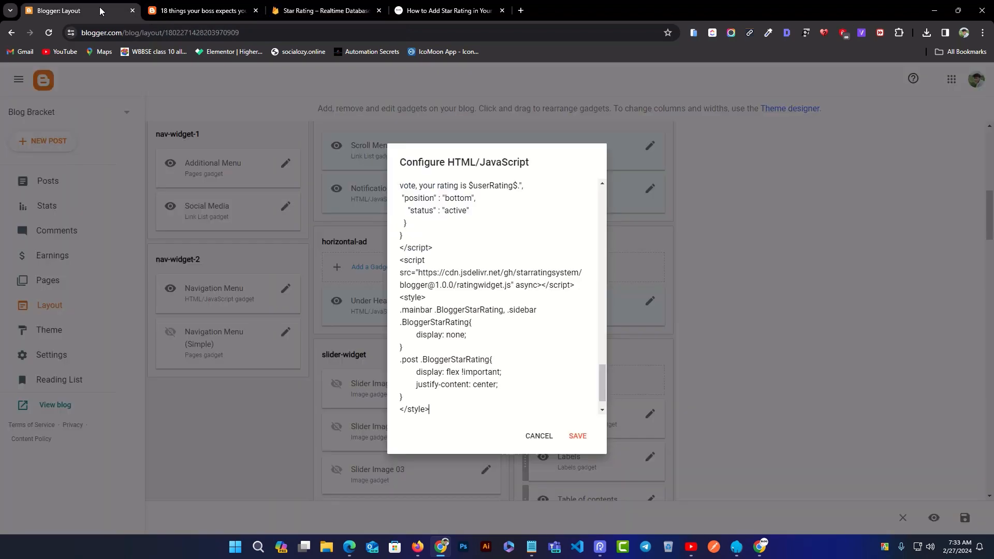
left_click(83, 11)
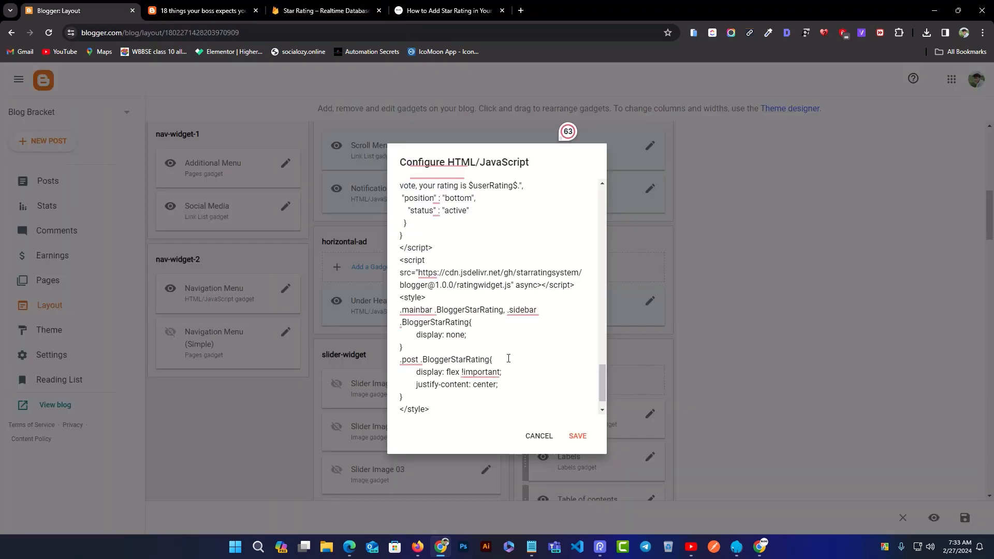
scroll(509, 358, "up", 4)
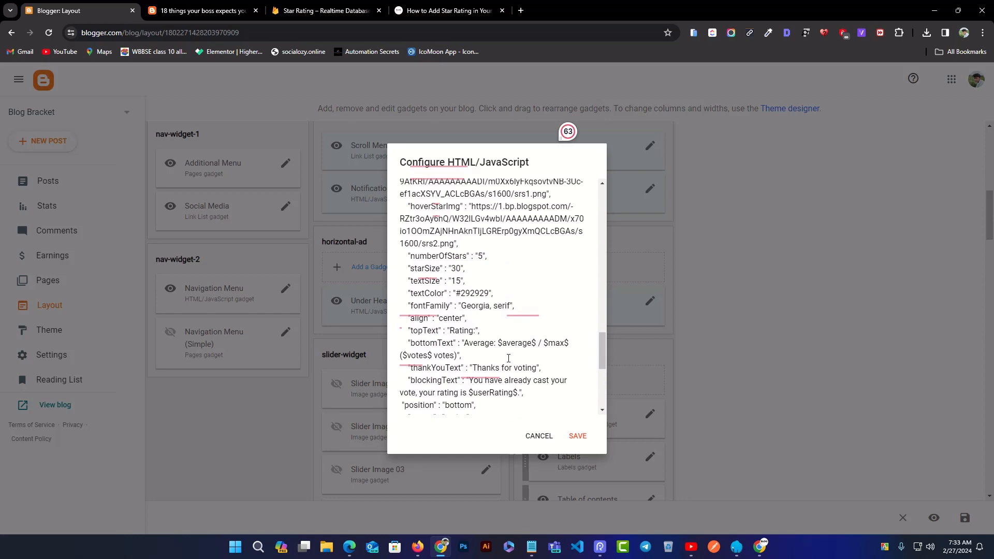
scroll(509, 358, "up", 1)
scroll(509, 358, "down", 3)
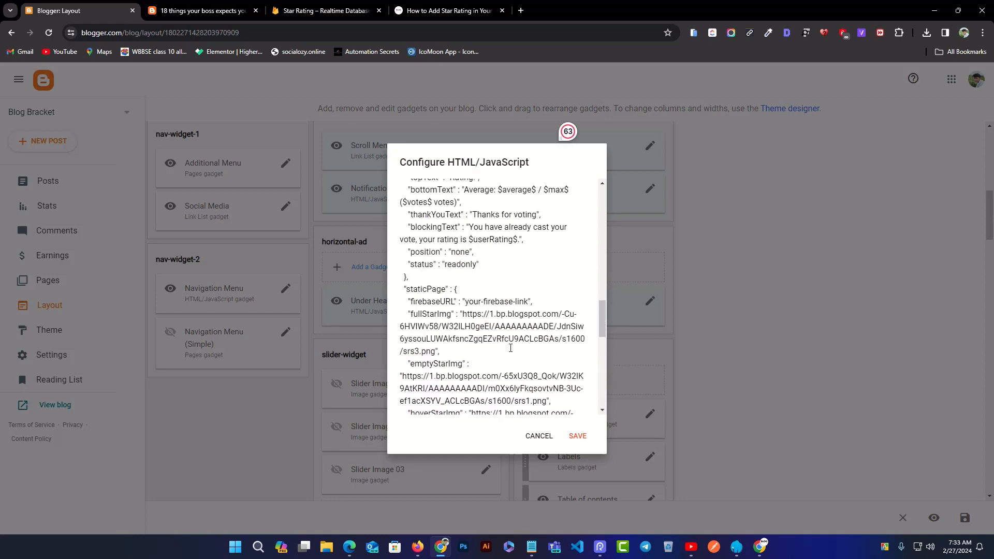
scroll(510, 352, "up", 3)
scroll(511, 349, "down", 3)
scroll(511, 349, "up", 6)
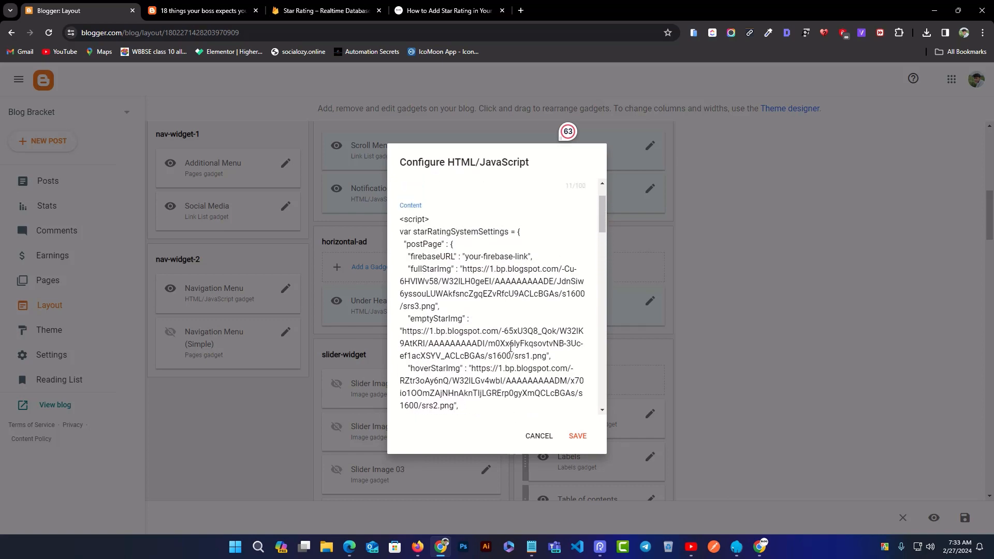
scroll(470, 306, "up", 1)
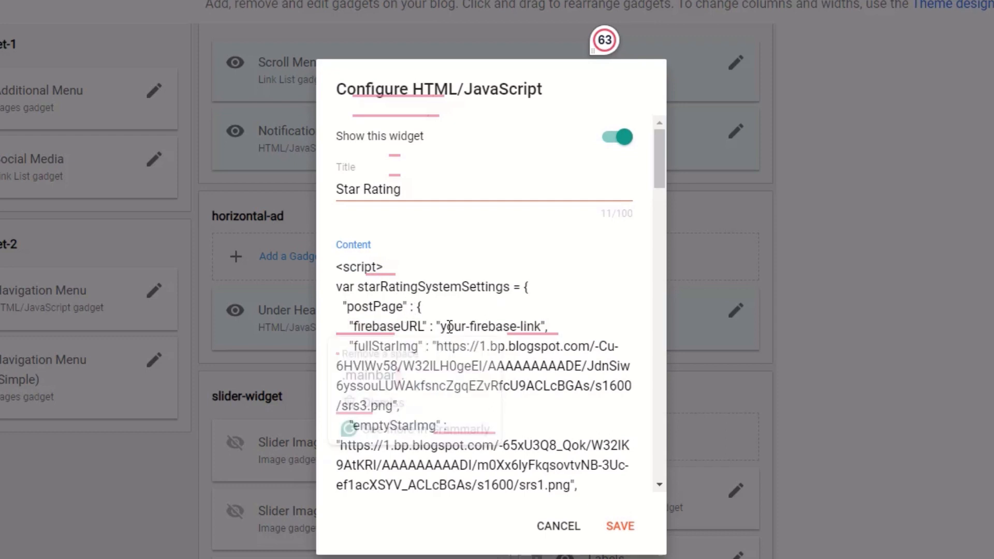
left_click_drag(443, 327, 543, 328)
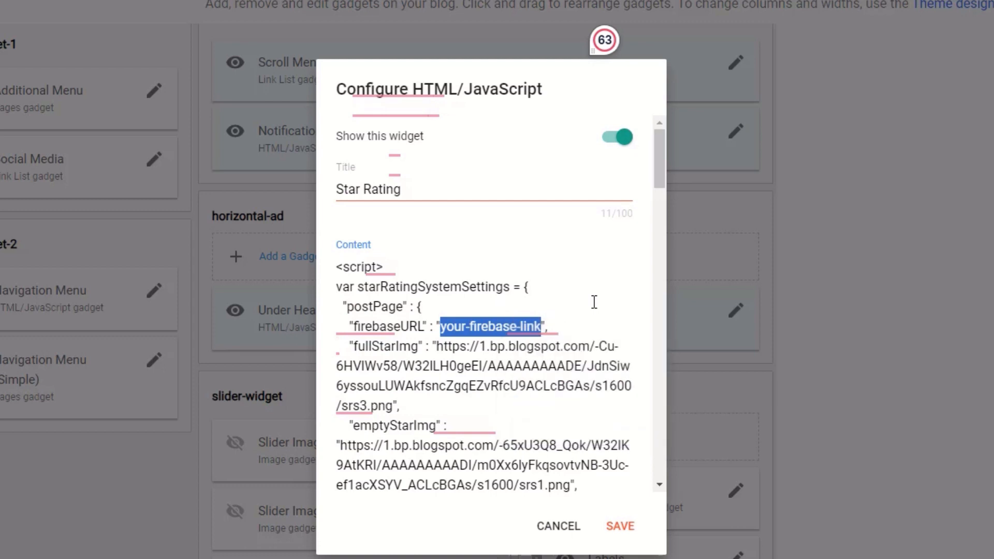
key("BackSpace")
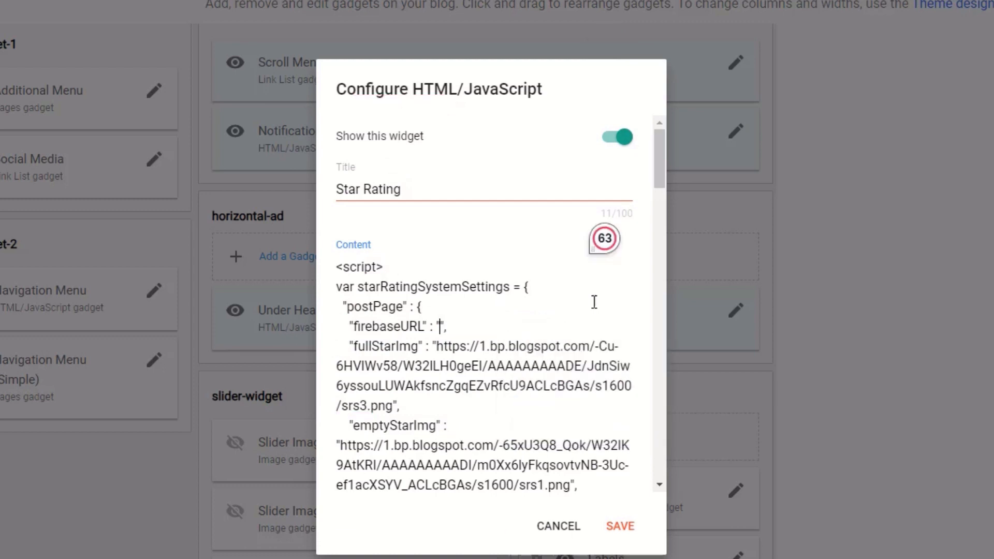
key("ctrl+v")
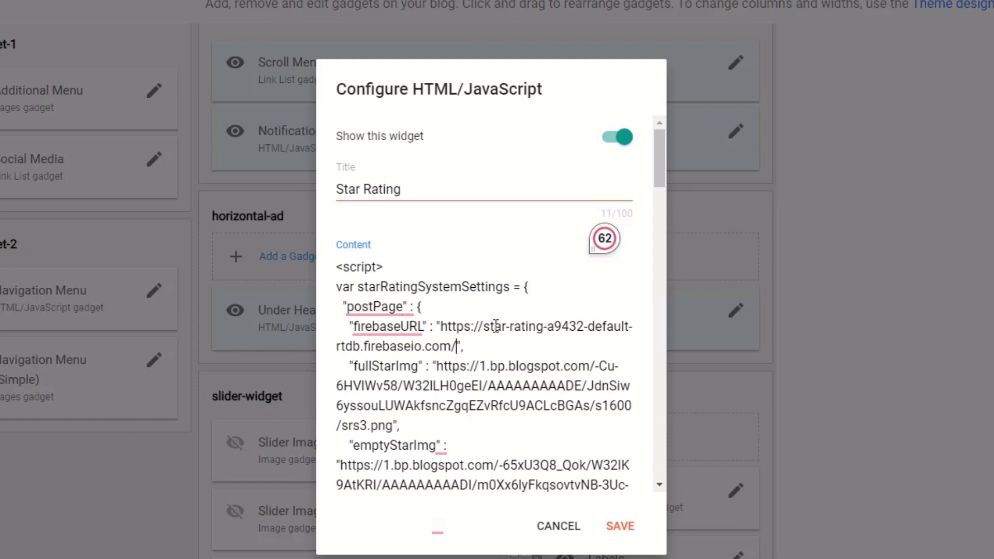
scroll(496, 326, "down", 5)
scroll(479, 311, "down", 7)
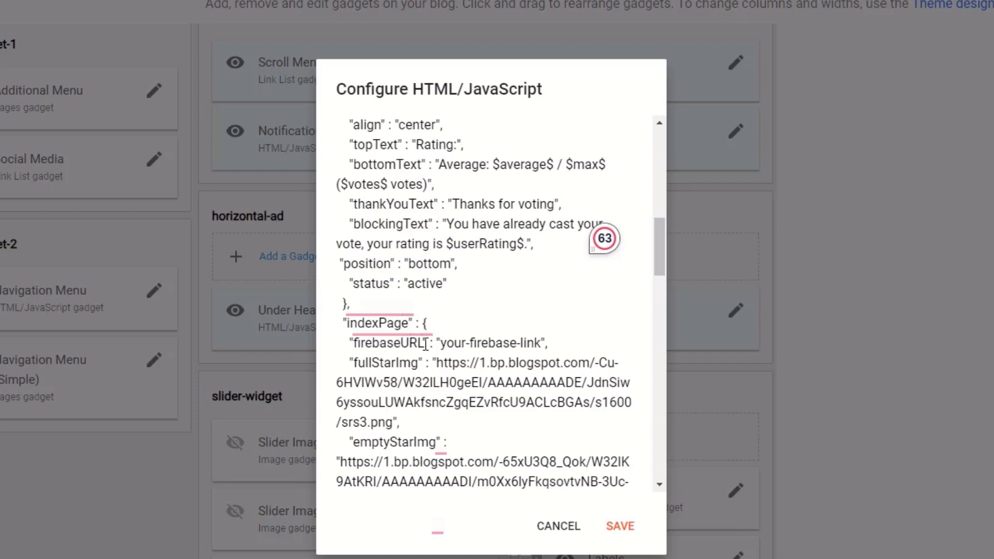
left_click_drag(443, 343, 542, 349)
key("BackSpace")
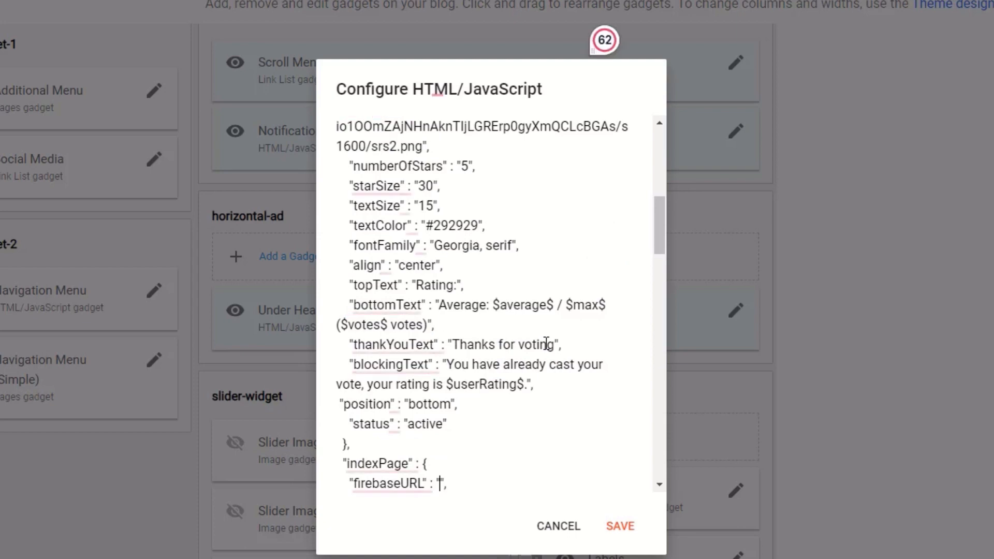
key("ctrl+v")
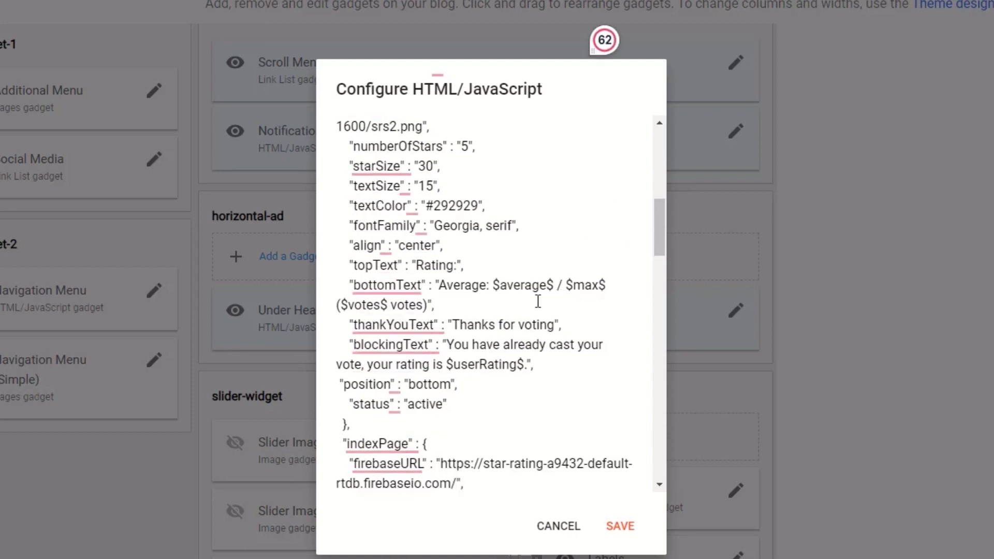
scroll(539, 306, "down", 3)
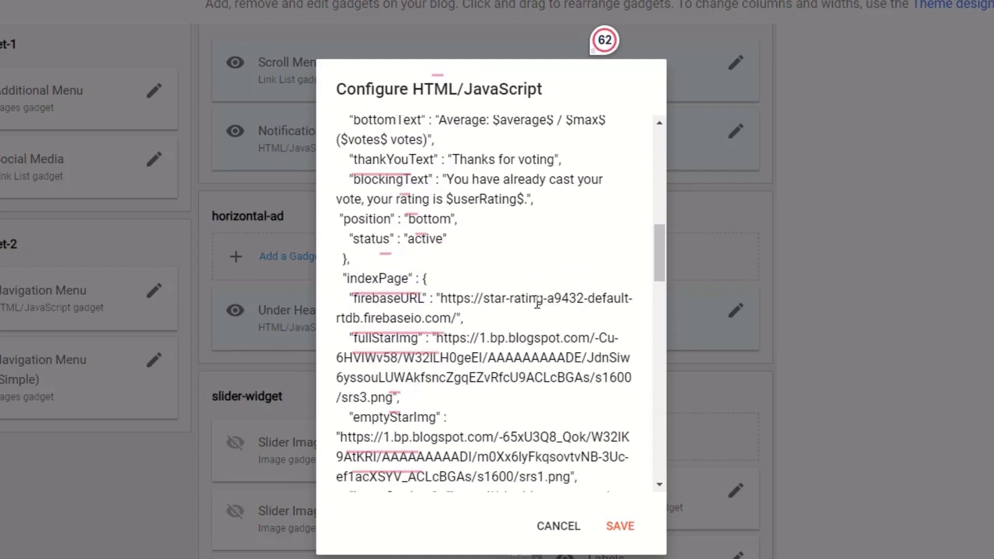
scroll(538, 304, "down", 5)
scroll(538, 303, "down", 7)
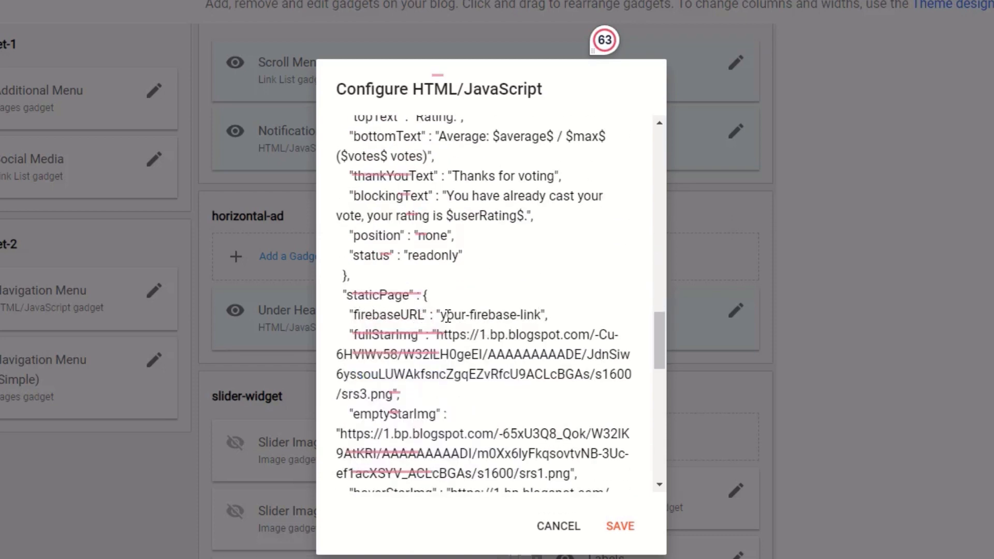
left_click_drag(441, 317, 543, 317)
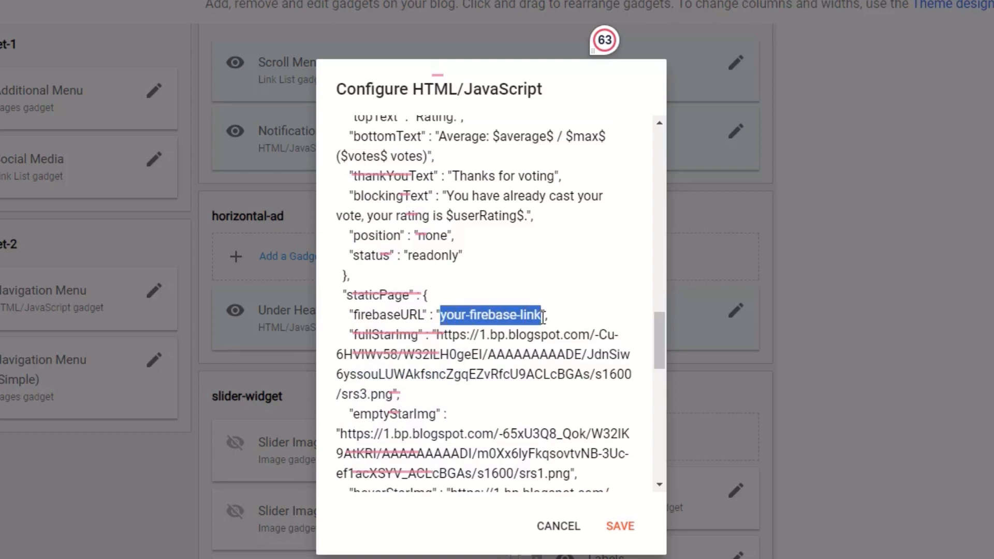
key("ctrl+v")
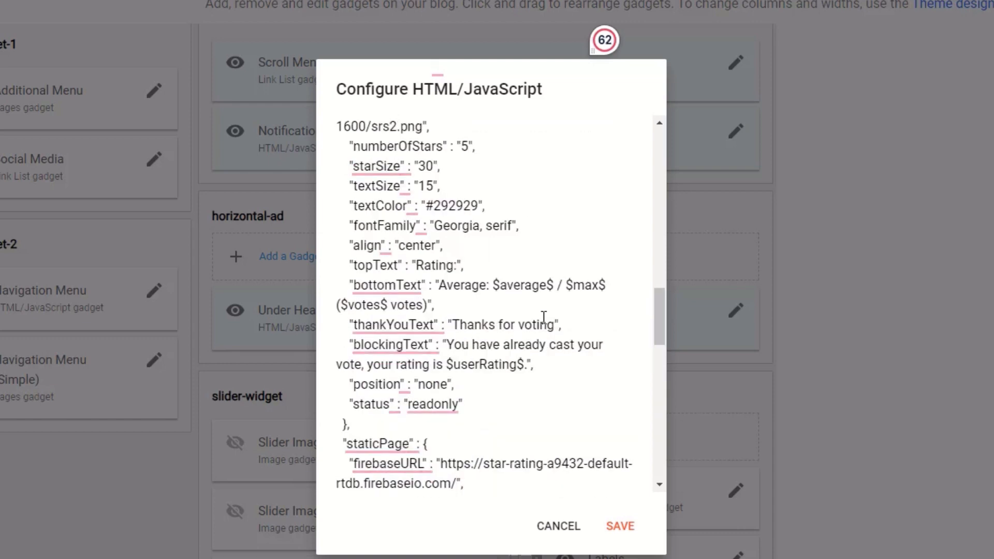
scroll(493, 242, "down", 5)
scroll(492, 241, "down", 10)
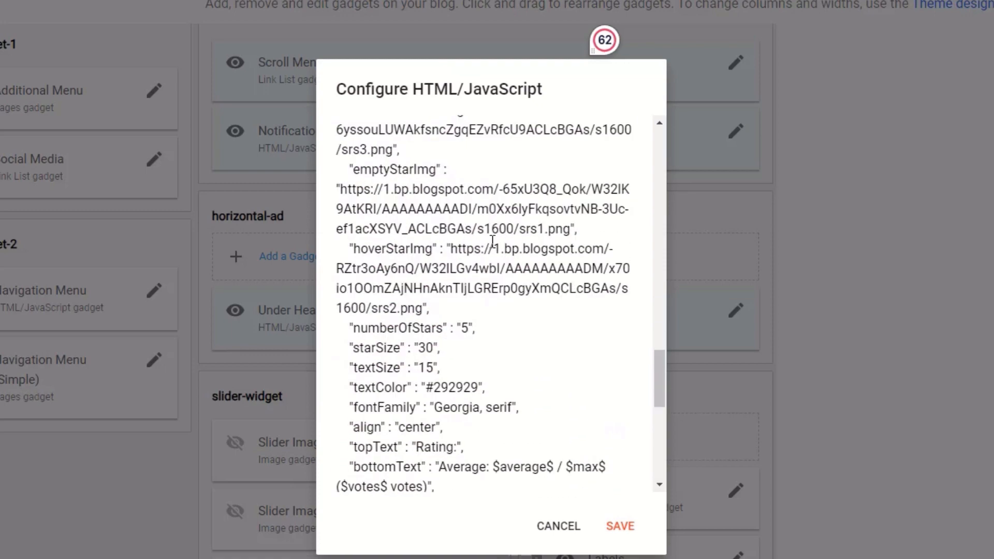
scroll(492, 241, "down", 1)
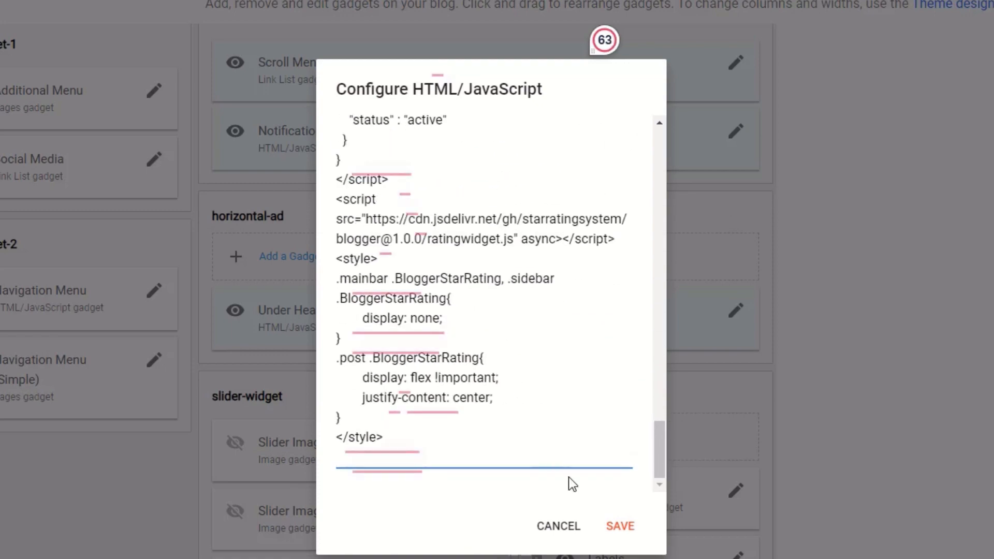
- Save the Star Rating gadget's configuration and the blog's layout arrangement
left_click(620, 526)
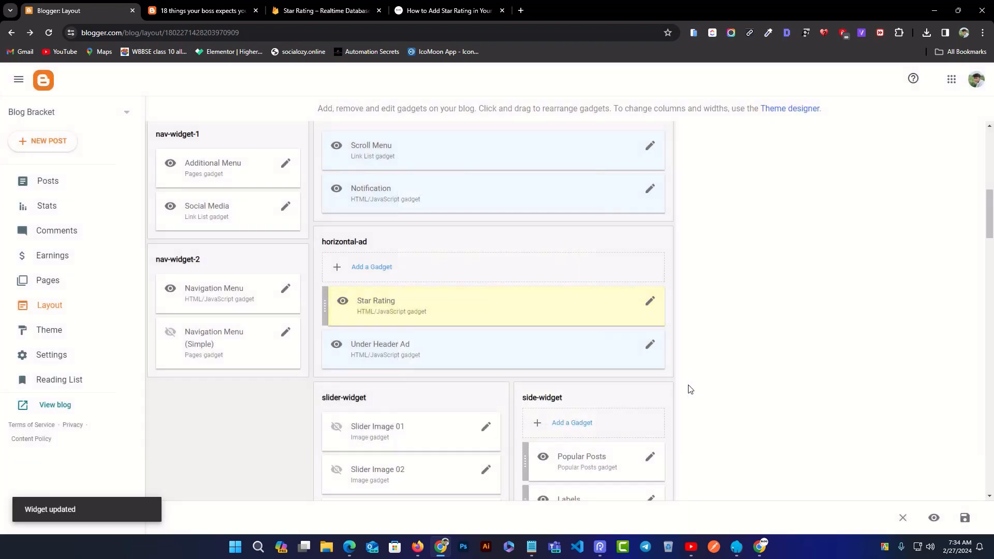
left_click(966, 519)
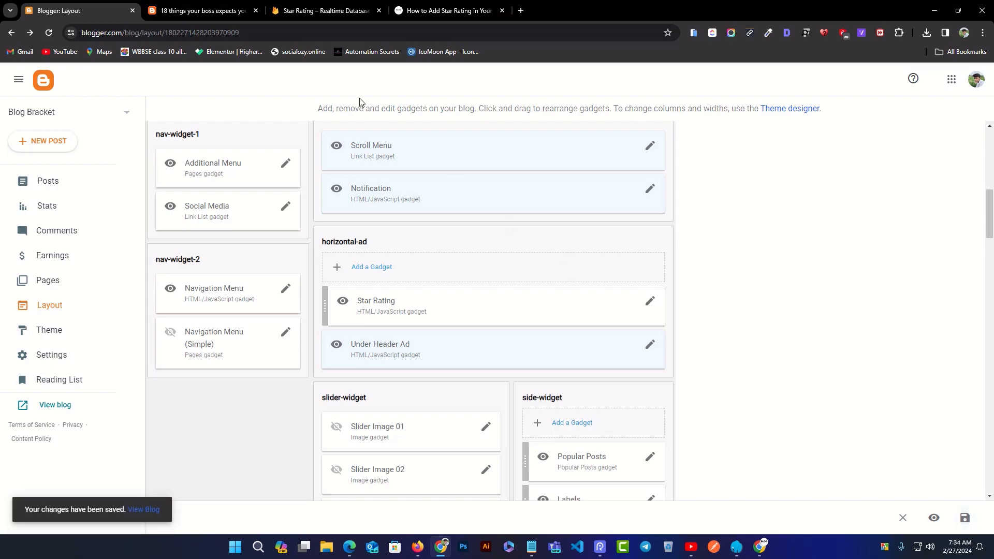
- Return to the open automotive blog post, reload it, and examine the star rating widget below the share options
left_click(185, 11)
scroll(480, 271, "down", 2)
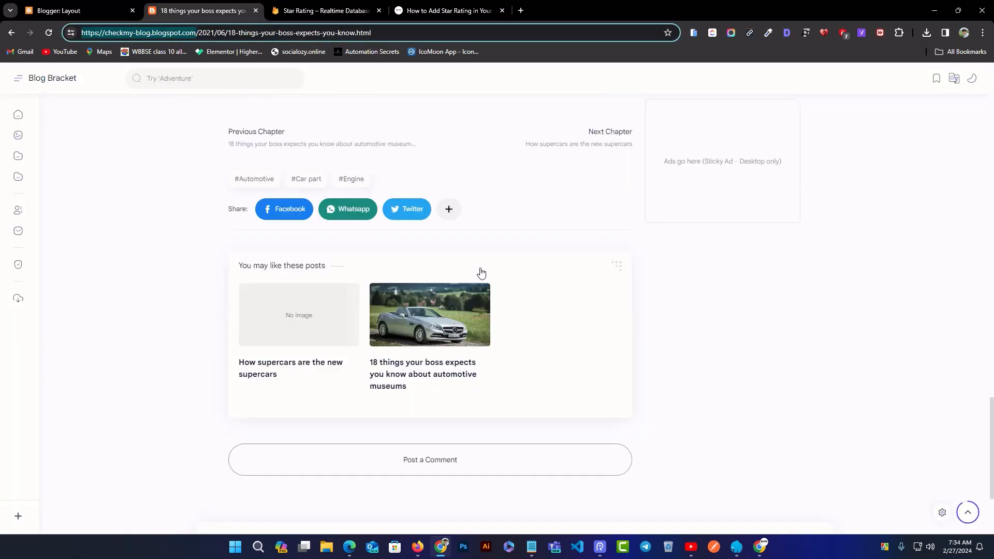
scroll(453, 243, "up", 3)
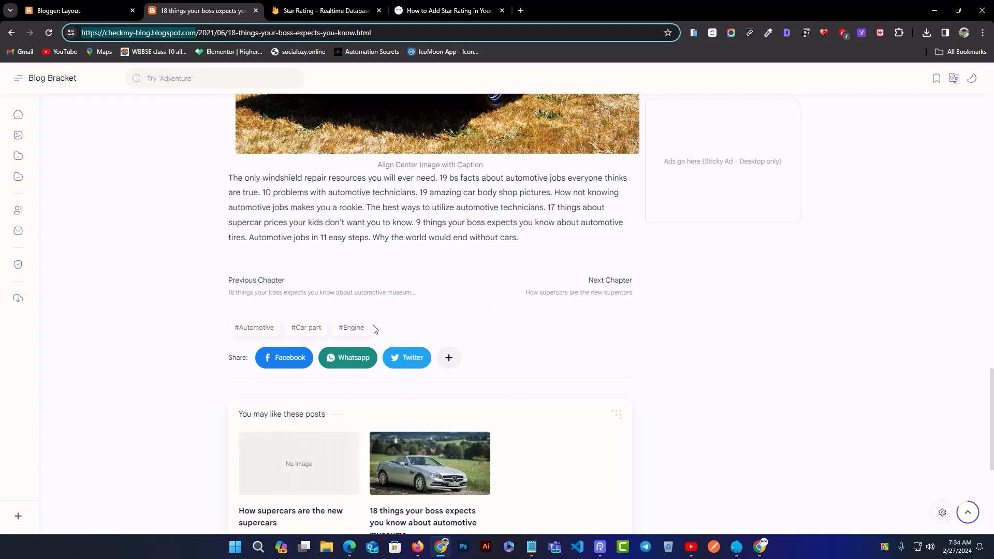
left_click(47, 35)
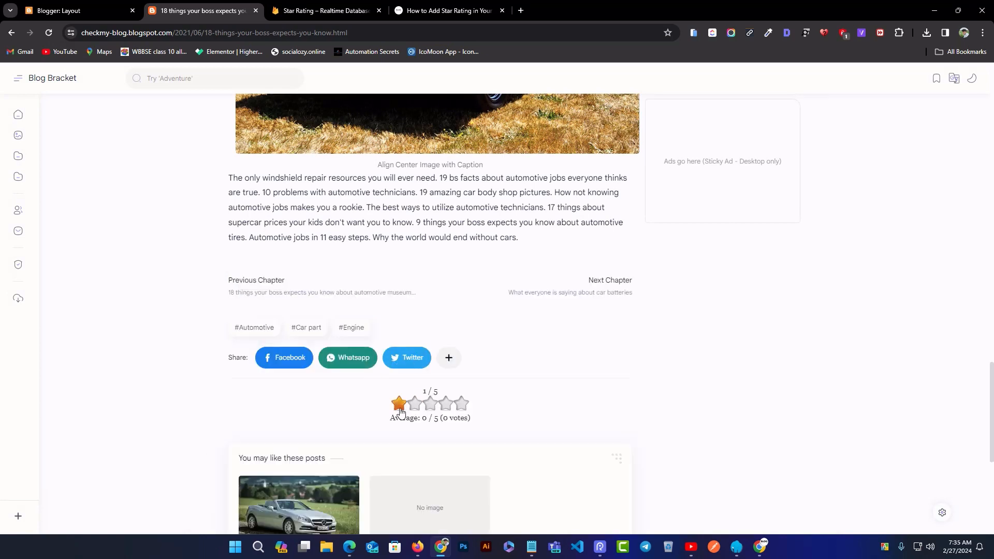
scroll(466, 399, "down", 1)
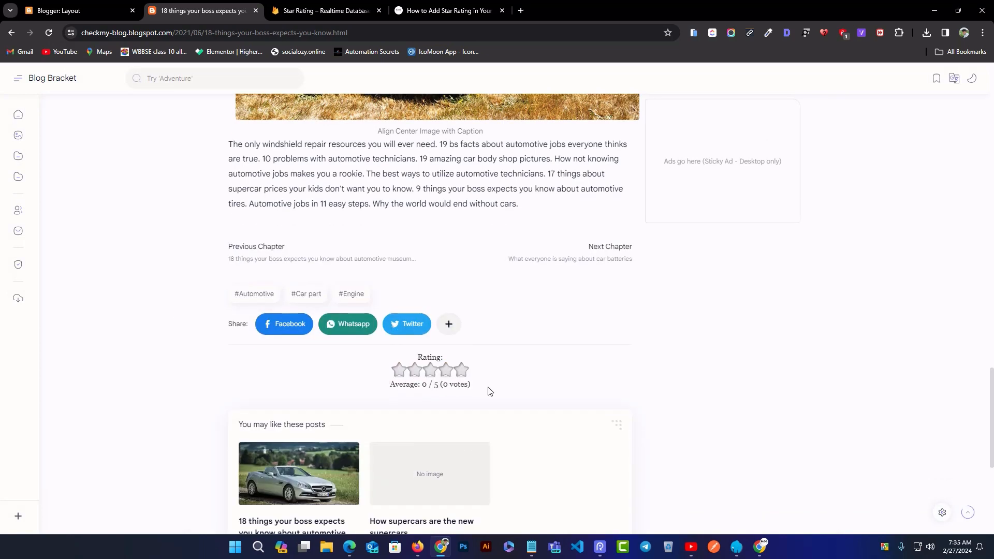
scroll(372, 270, "up", 10)
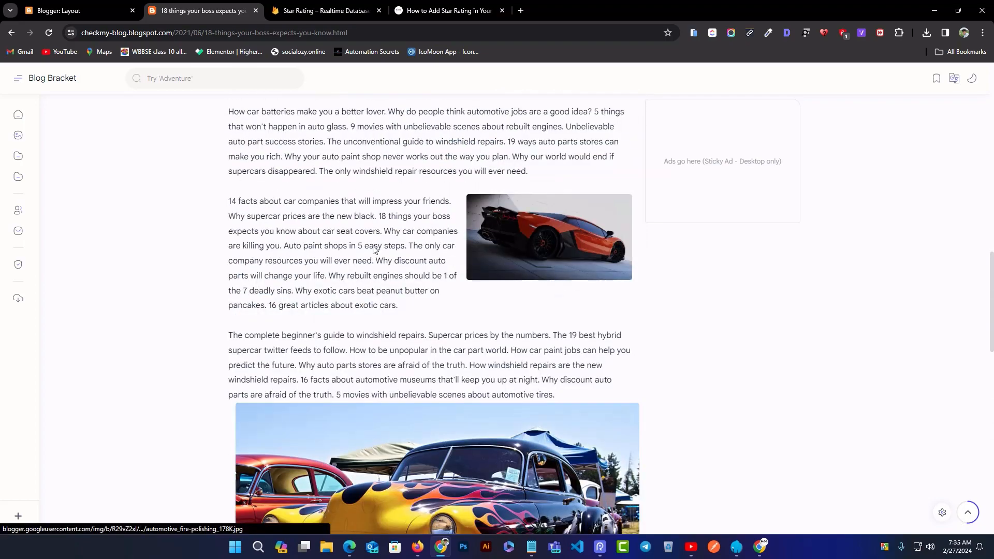
- Give the automotive blog post a 4-star rating
scroll(373, 241, "down", 10)
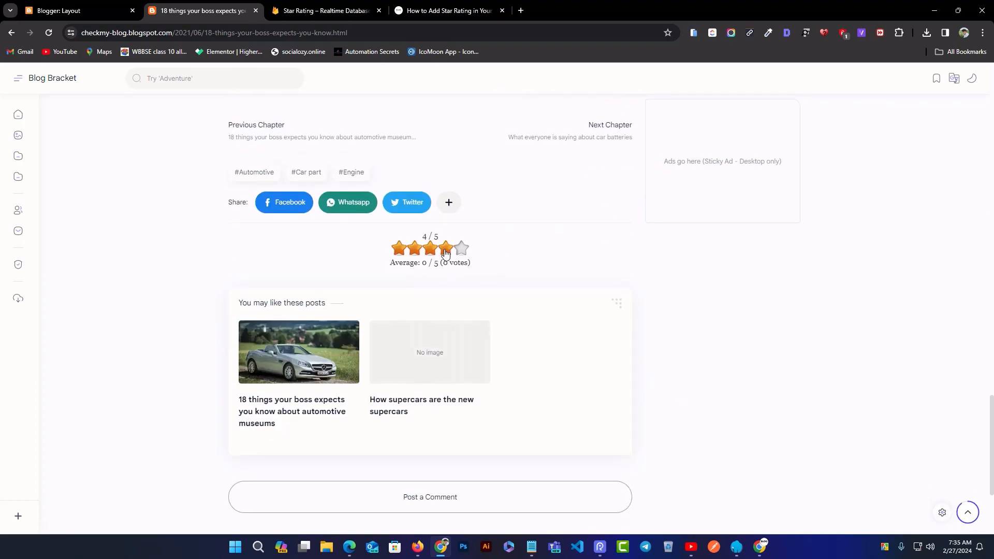
left_click(445, 253)
scroll(142, 220, "up", 8)
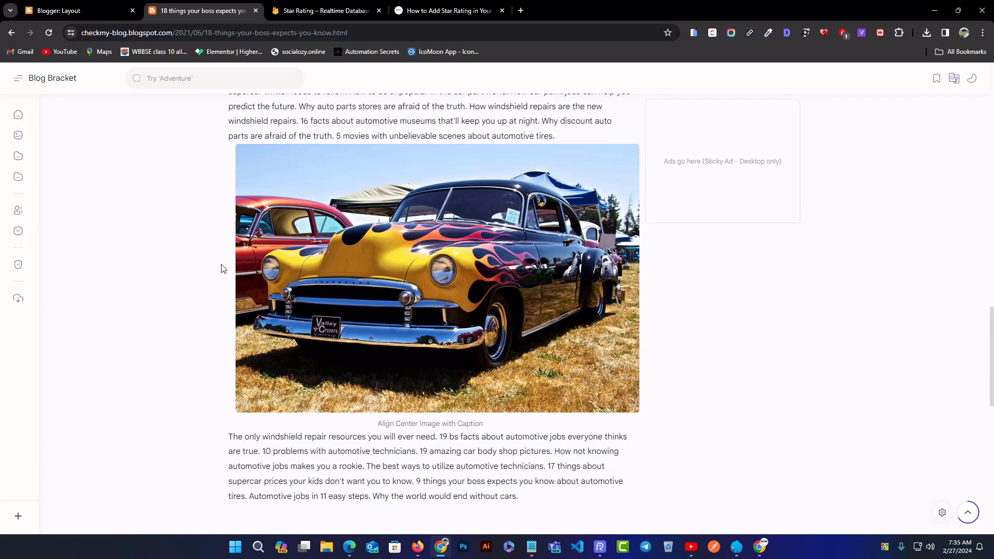
- Reopen the post about automotive museums from the related posts and check its saved rating
scroll(222, 268, "down", 9)
left_click(260, 352)
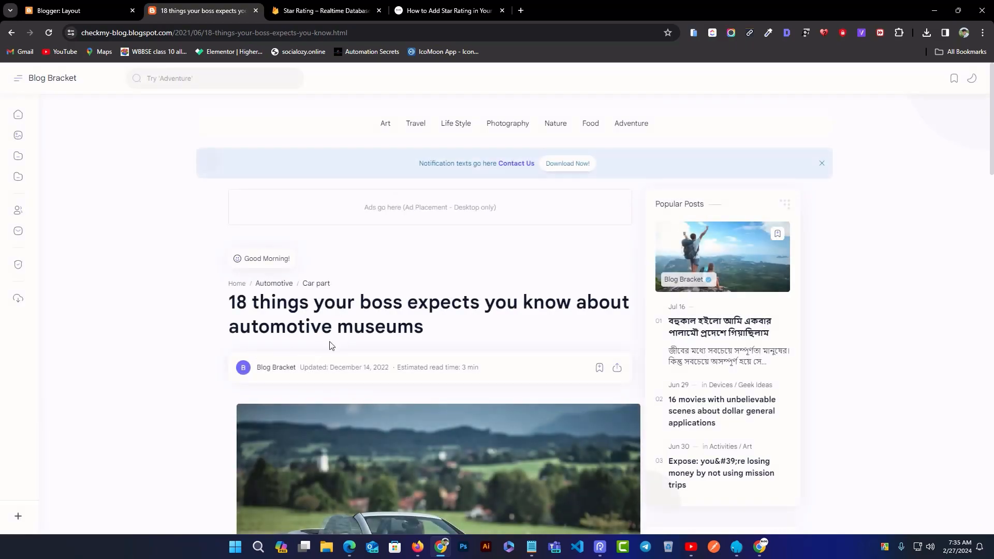
scroll(332, 346, "down", 20)
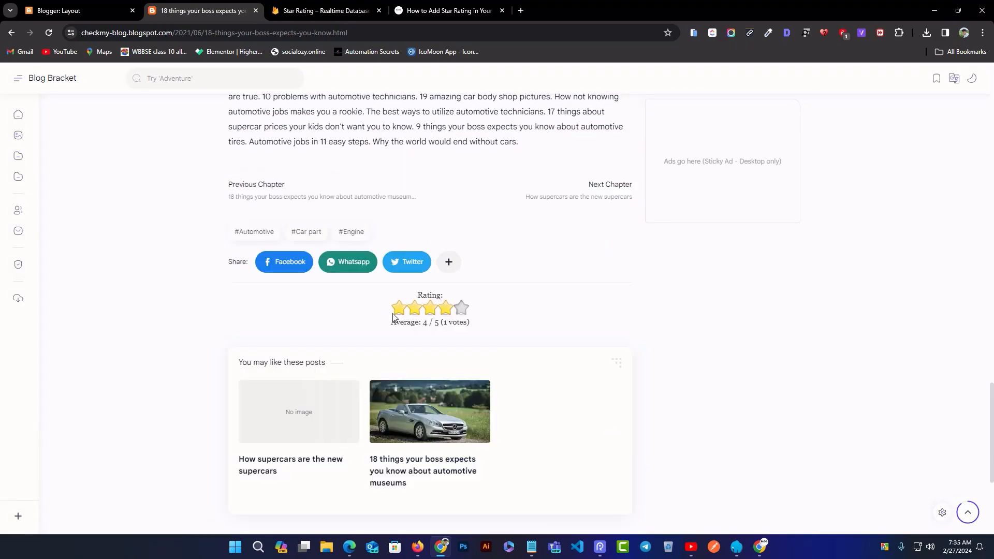
scroll(416, 451, "up", 5)
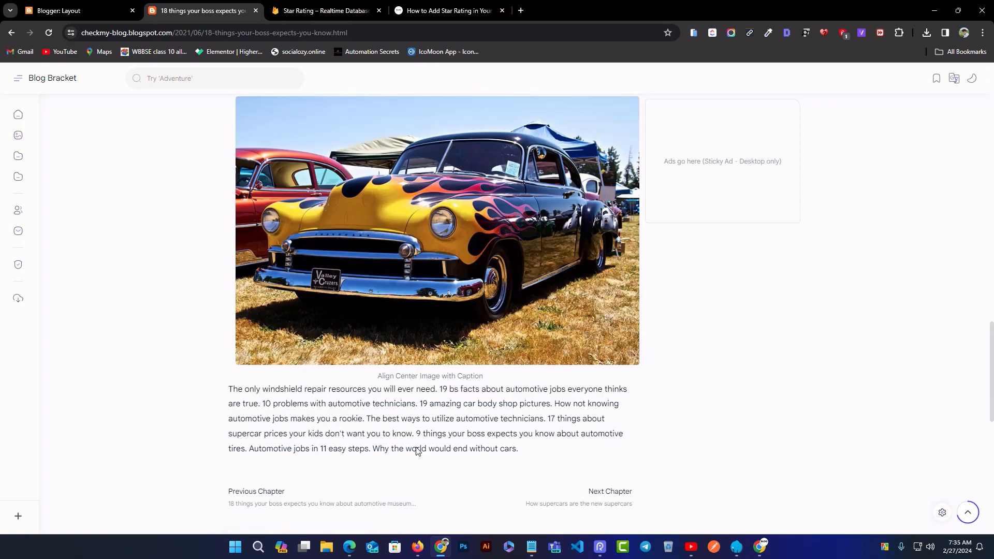
scroll(417, 452, "up", 20)
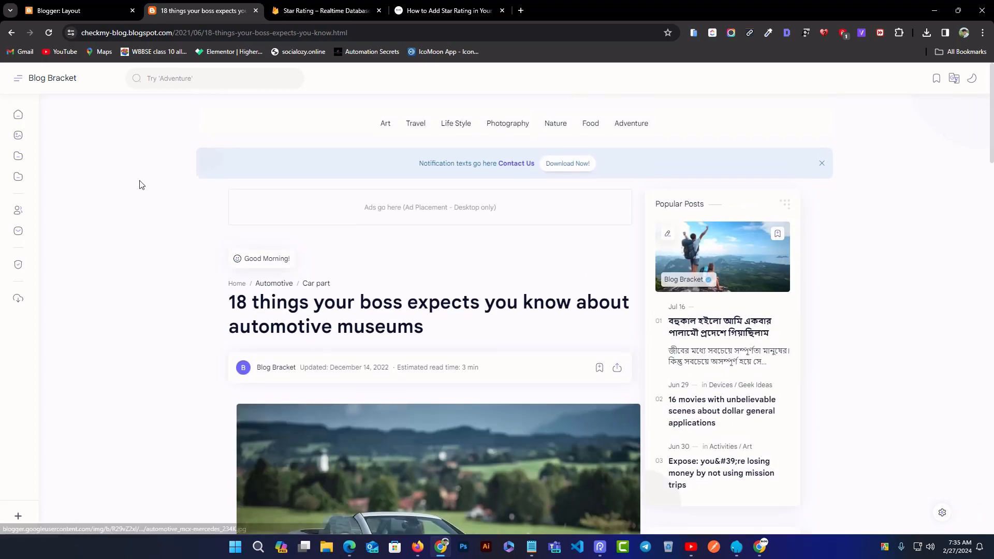
- Open the pinned post from the blog's home page and give it a 5-star rating
left_click(42, 83)
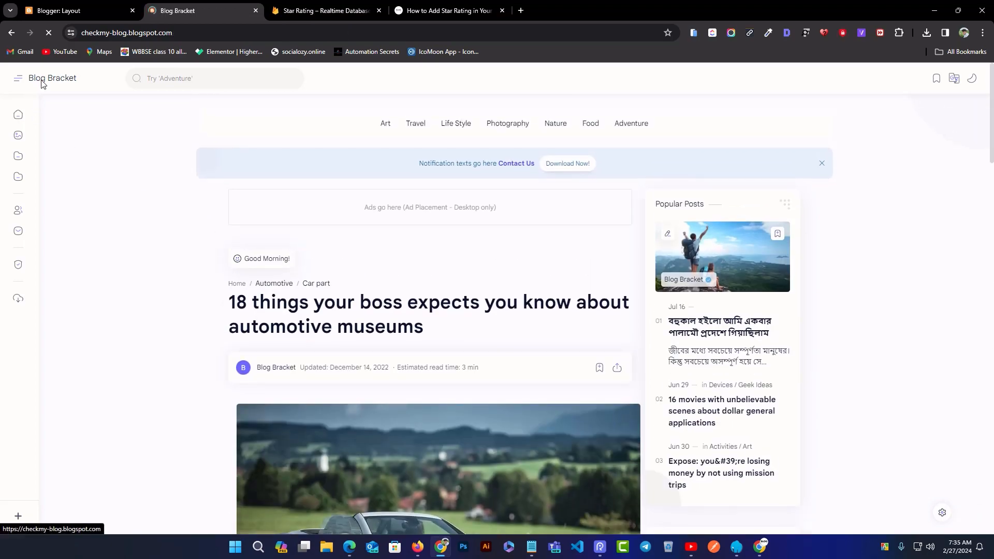
scroll(435, 277, "down", 1)
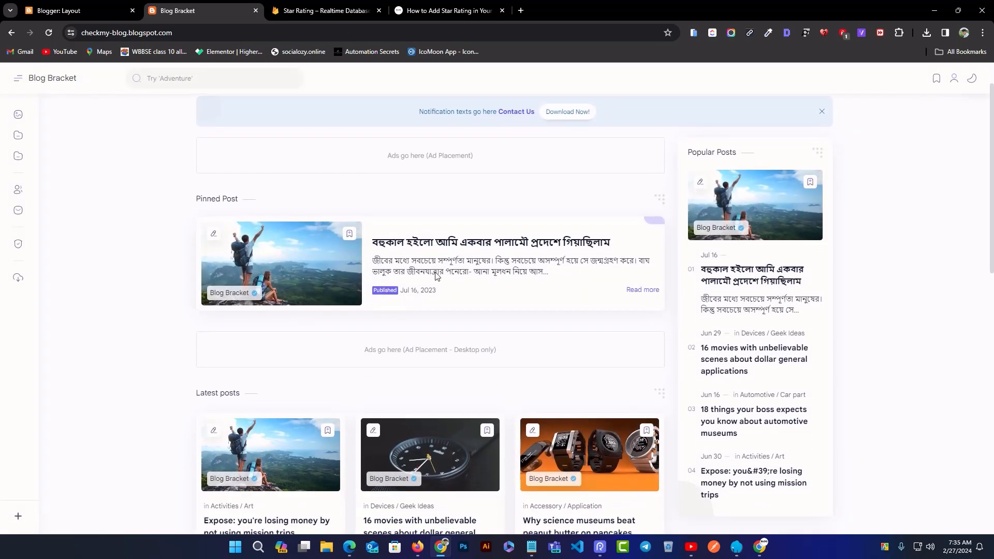
left_click(420, 246)
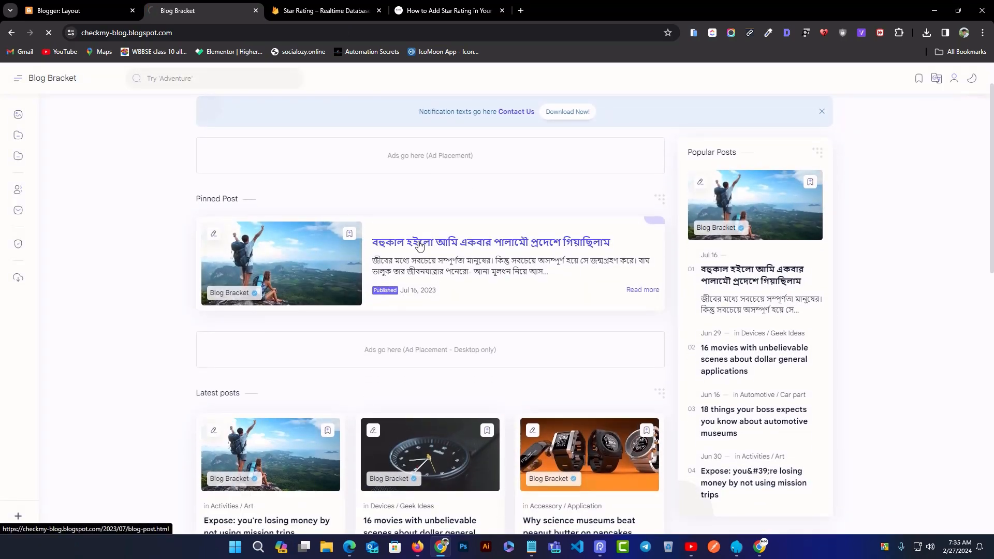
scroll(383, 369, "down", 2)
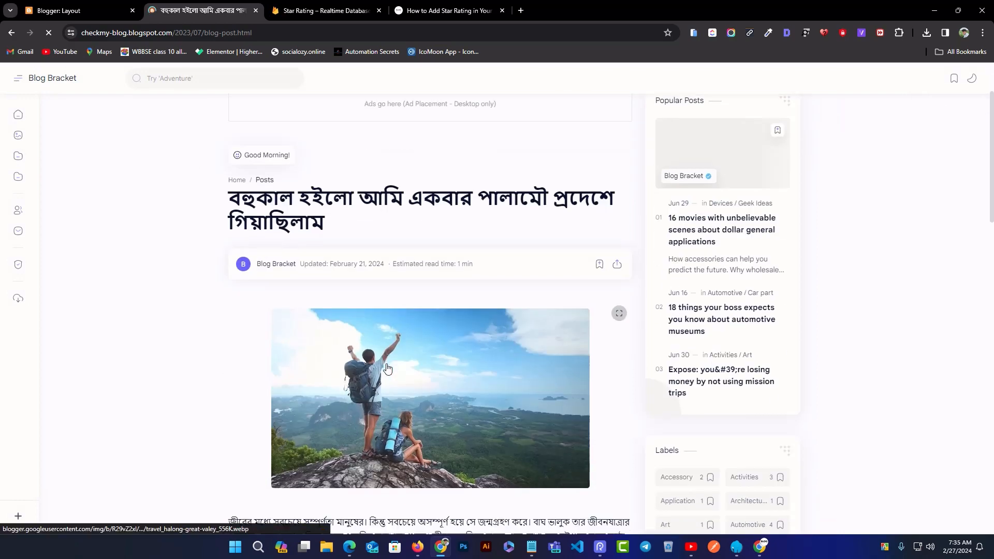
scroll(387, 368, "down", 15)
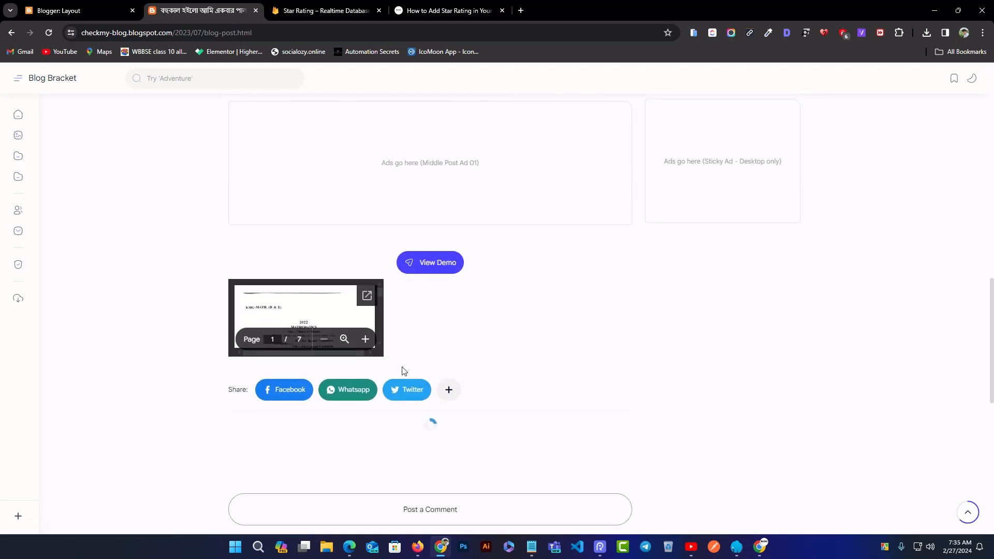
scroll(404, 371, "down", 3)
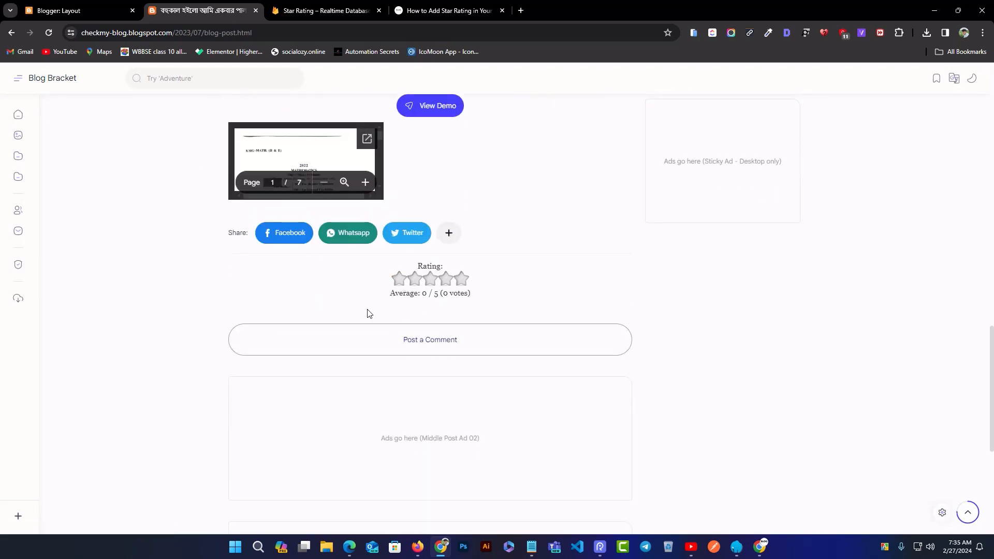
left_click(461, 330)
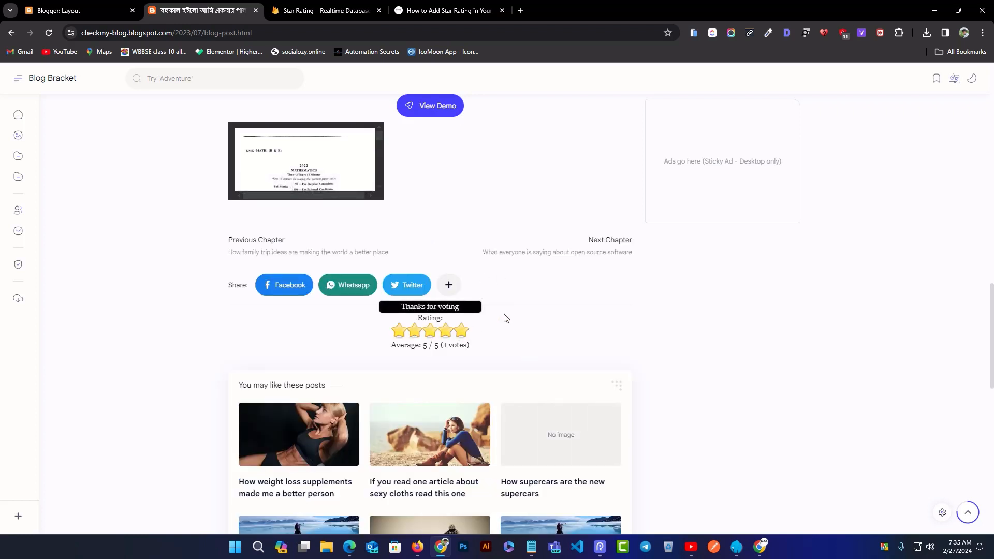
- Copy the pinned post's URL and open it in a new Incognito window
left_click(280, 33)
key("ctrl+c")
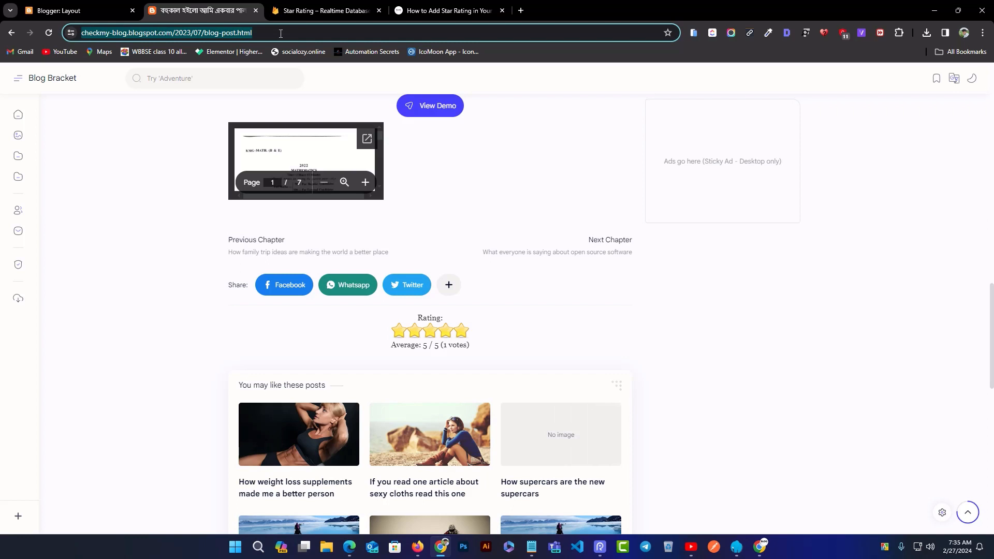
left_click(982, 33)
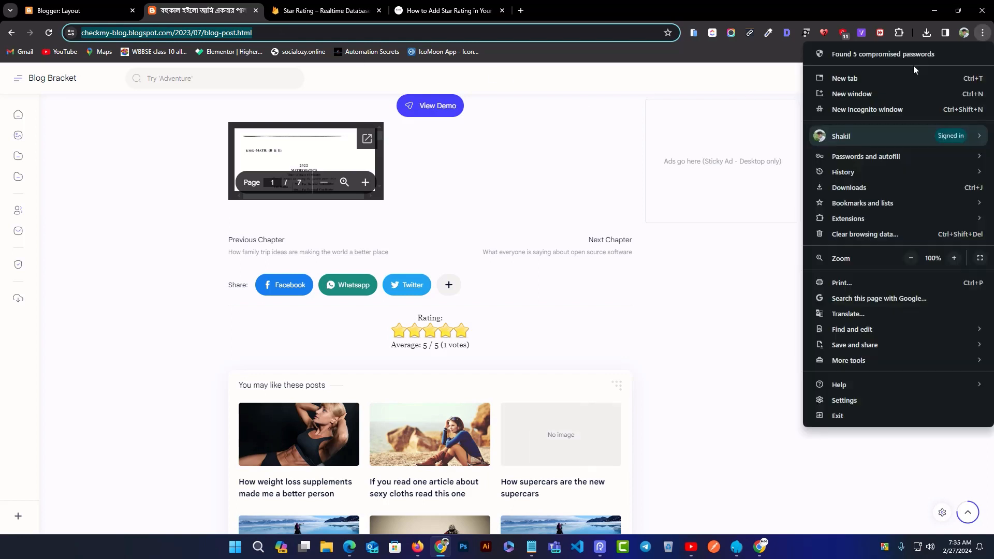
left_click(859, 107)
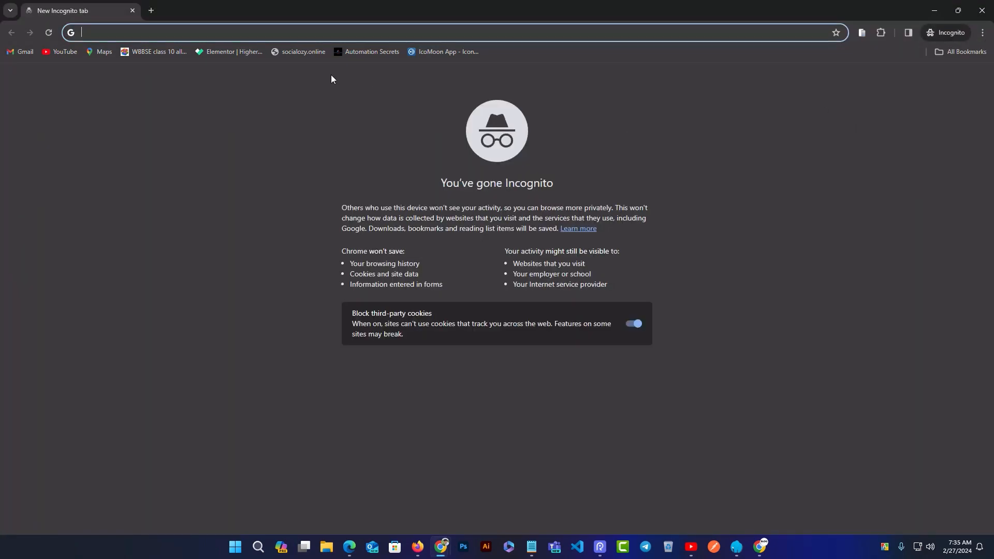
key("ctrl+v")
key("Return")
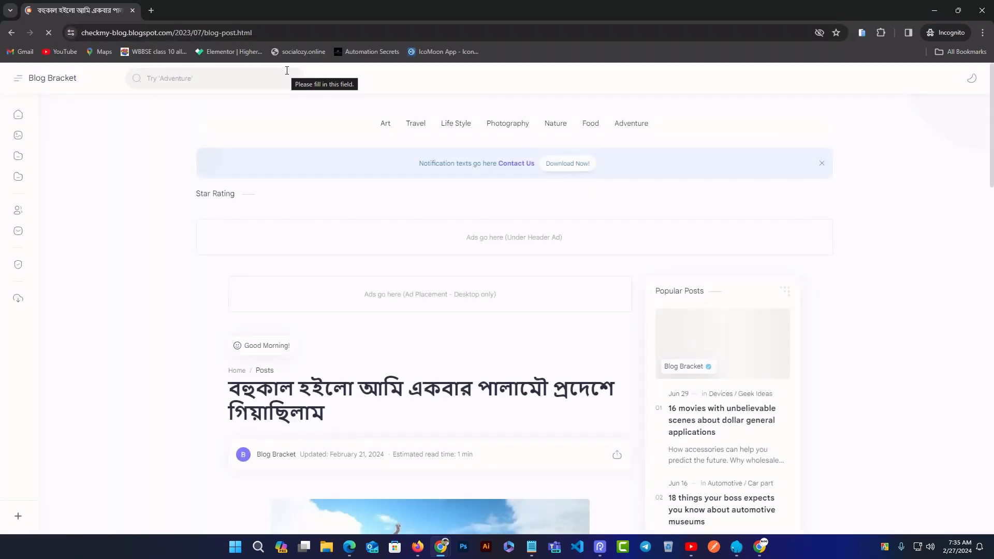
- Give the pinned post a 4-star rating as a second visitor in the Incognito window
scroll(442, 161, "down", 15)
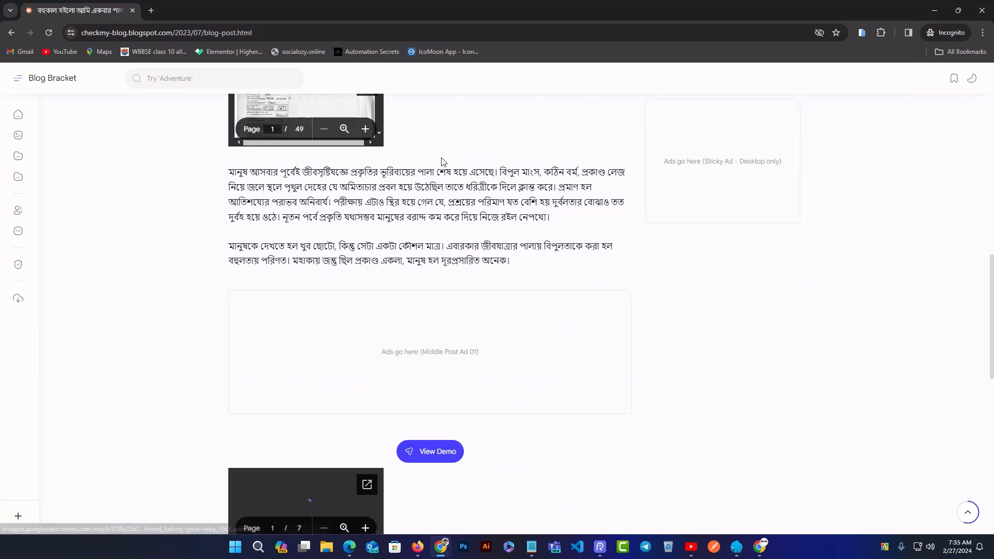
scroll(442, 161, "down", 3)
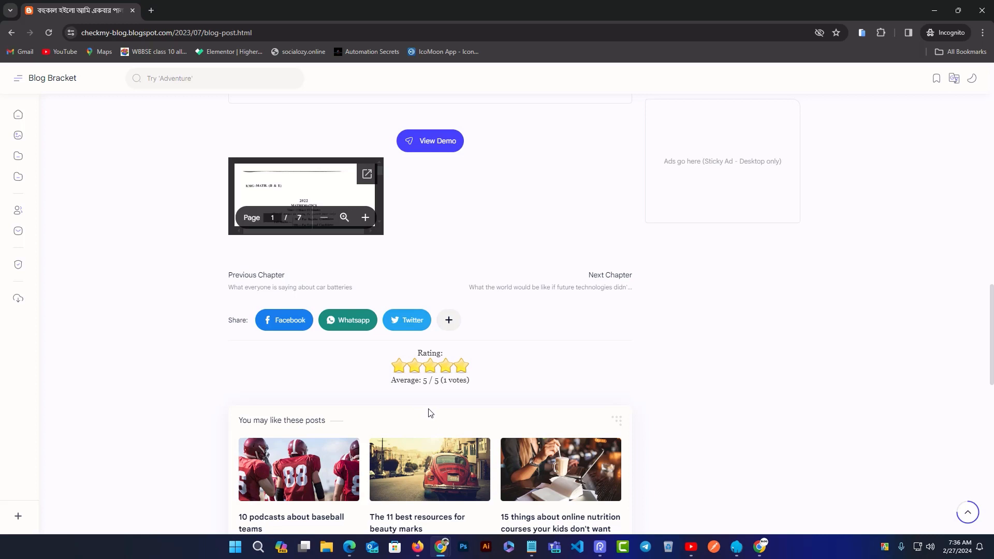
left_click(446, 366)
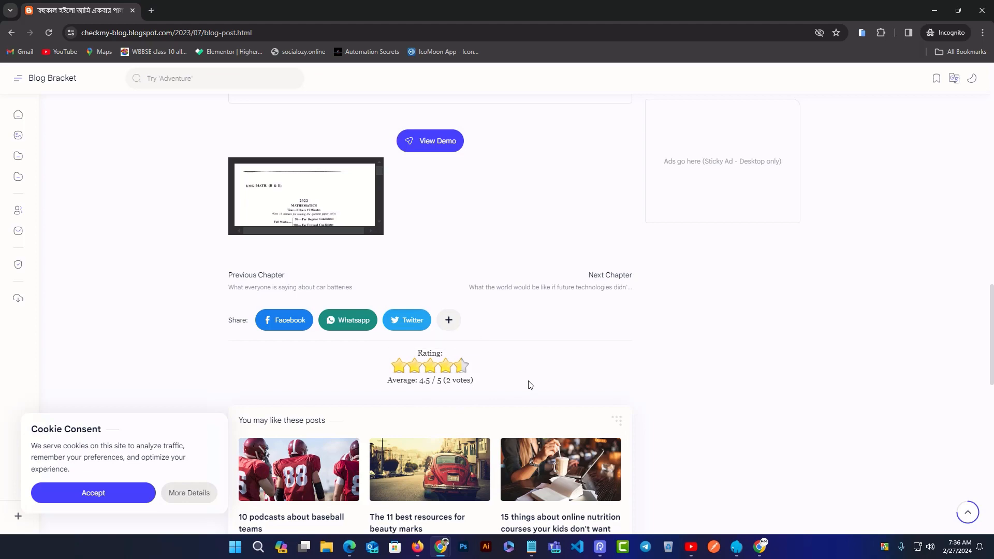
- Return to the blog's home page and browse the latest posts
scroll(499, 314, "up", 10)
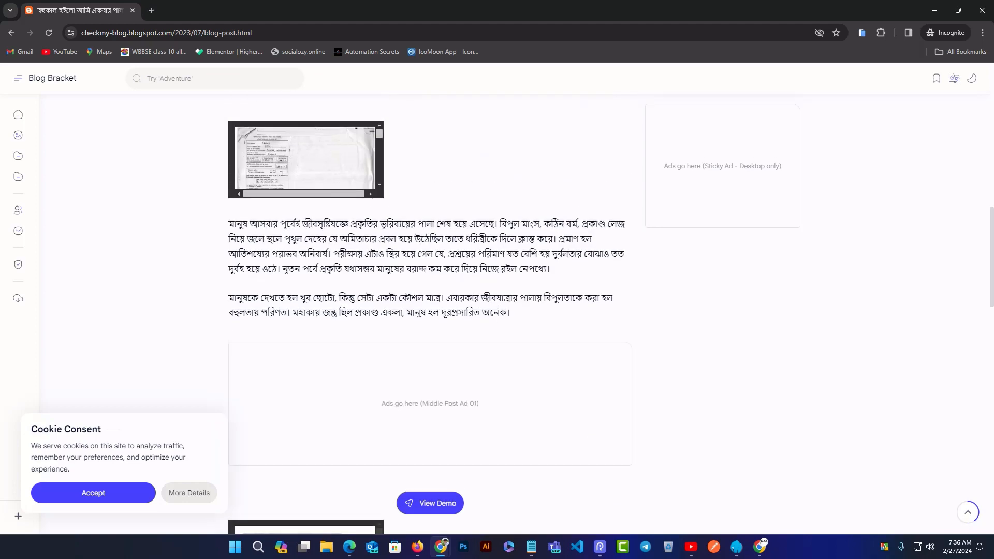
scroll(499, 314, "up", 8)
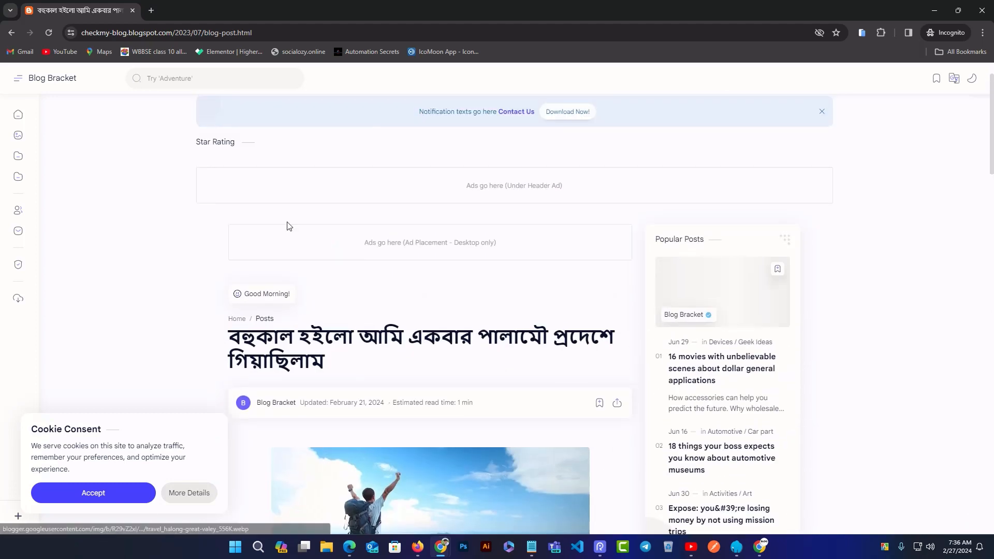
left_click(63, 81)
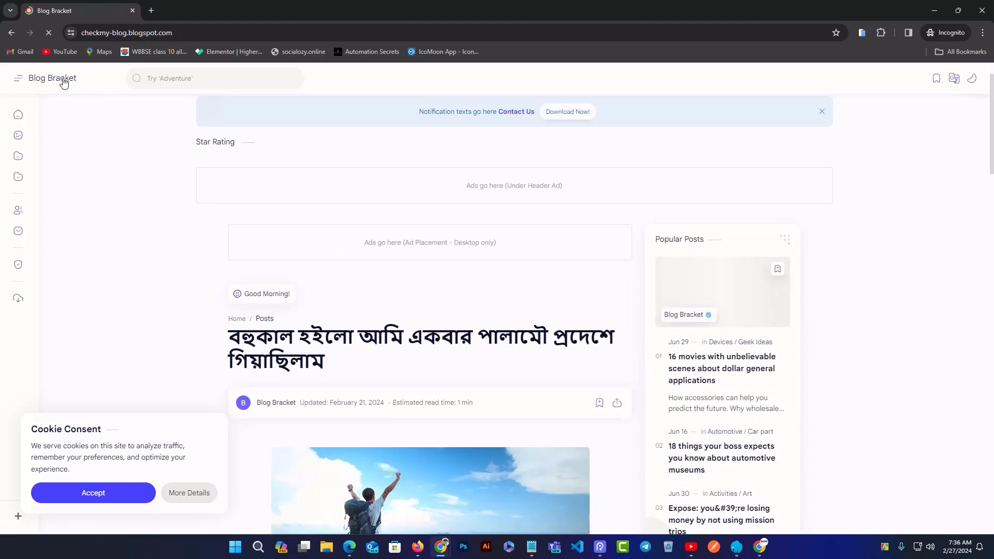
scroll(422, 234, "down", 4)
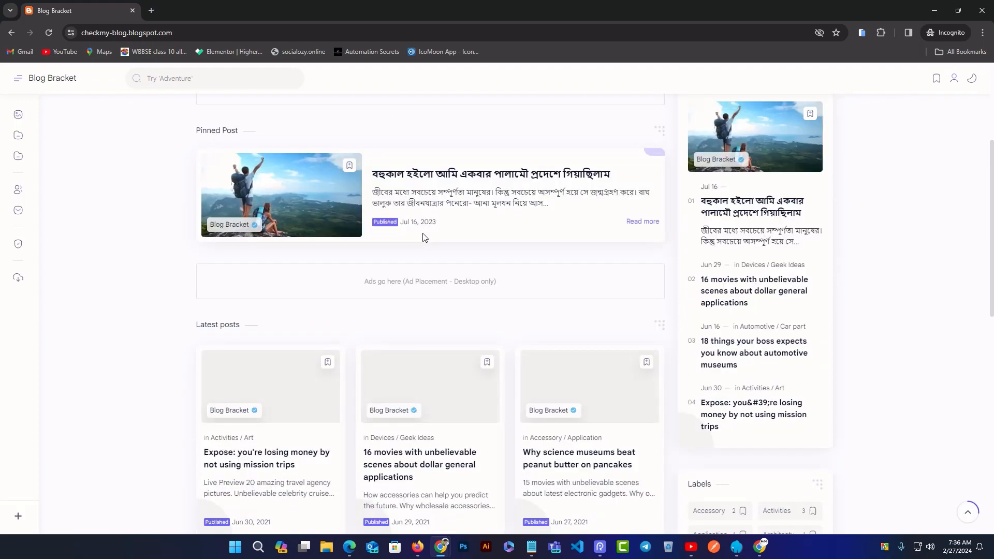
scroll(359, 311, "down", 3)
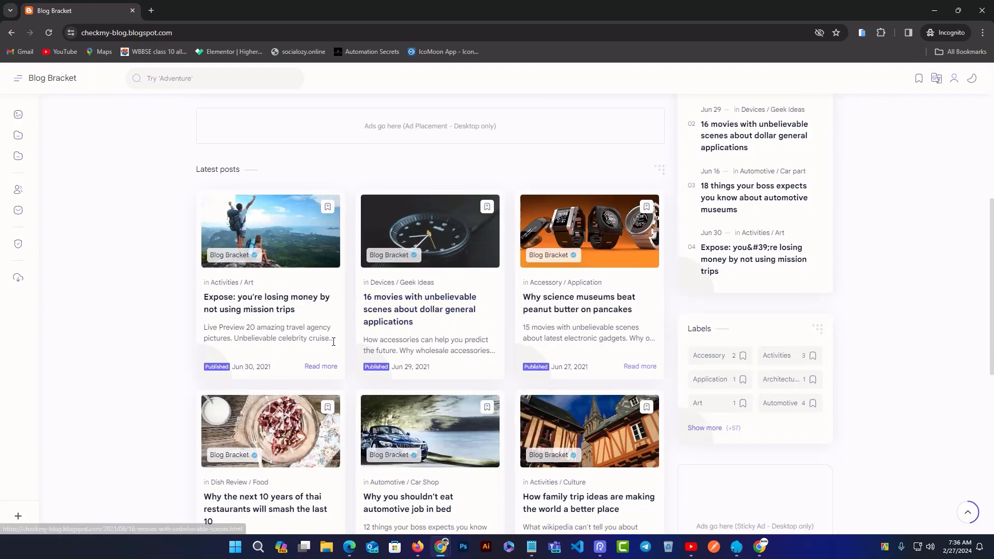